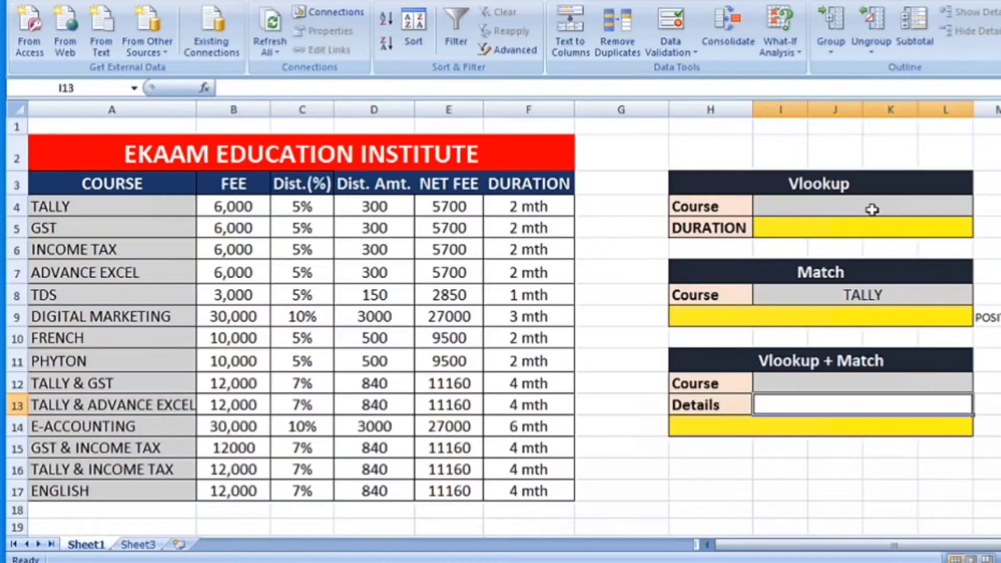
Give the Course cell I4 a list validation sourced from course names $A$4:$A$17.
left_click(823, 206)
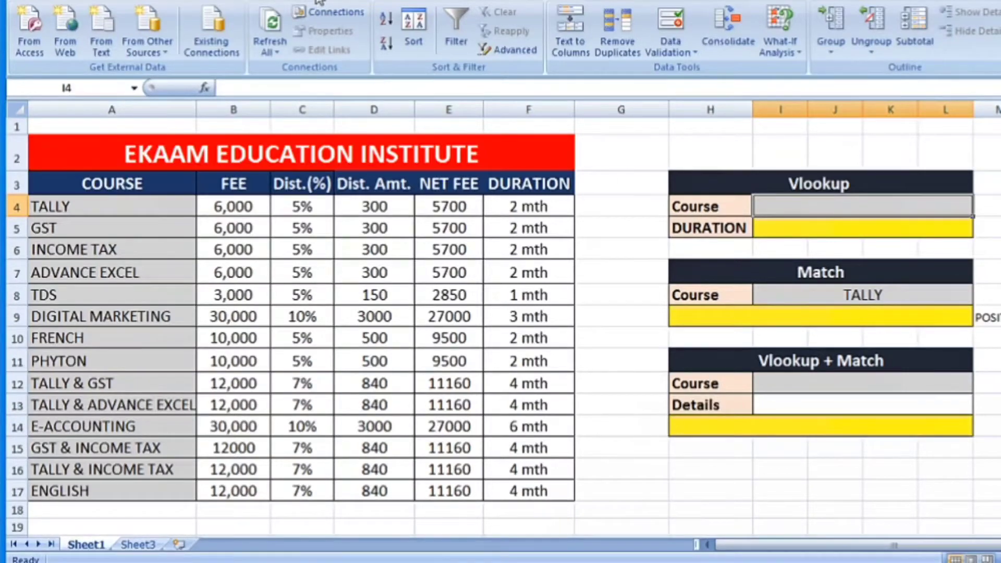
left_click(680, 44)
left_click(691, 63)
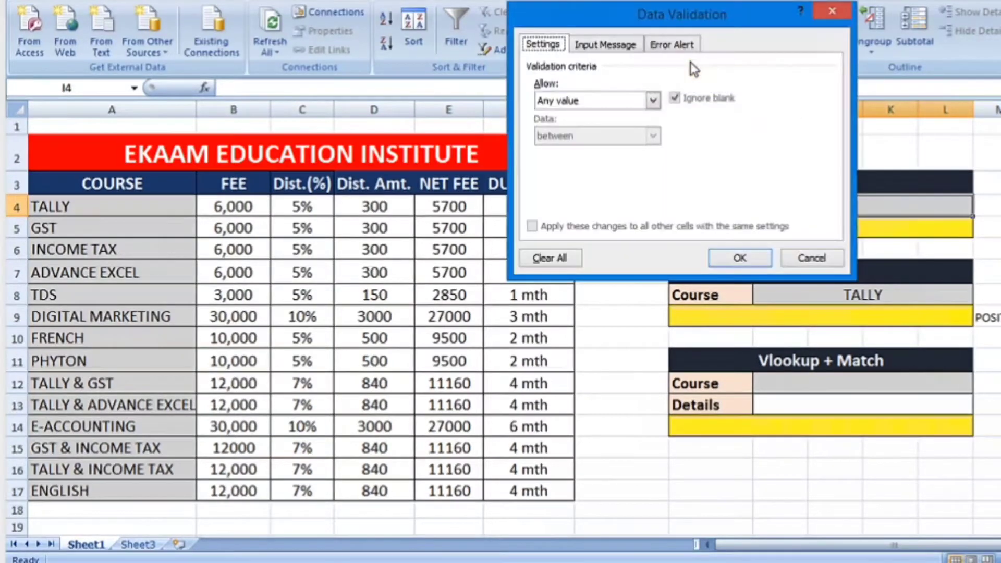
left_click(646, 100)
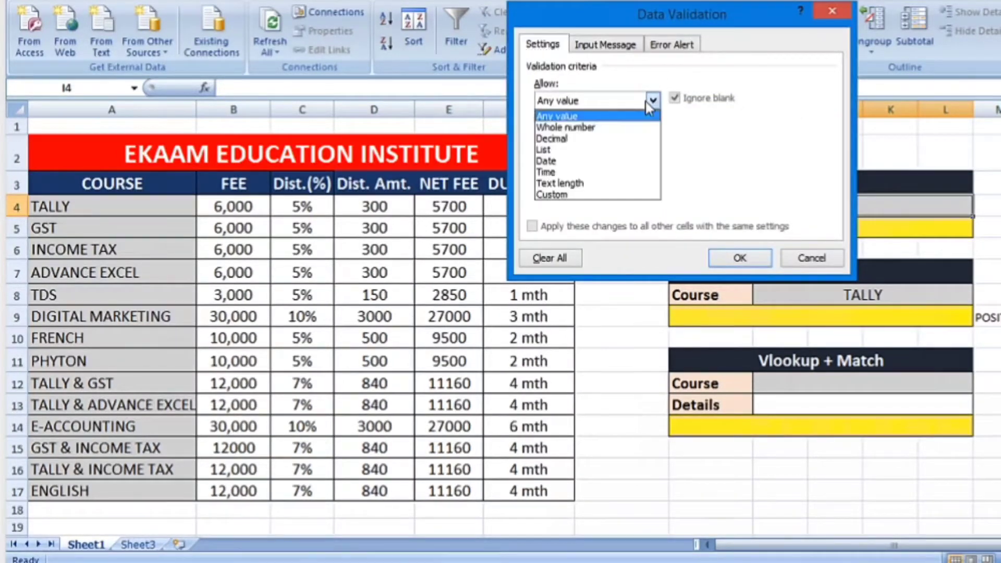
left_click(582, 151)
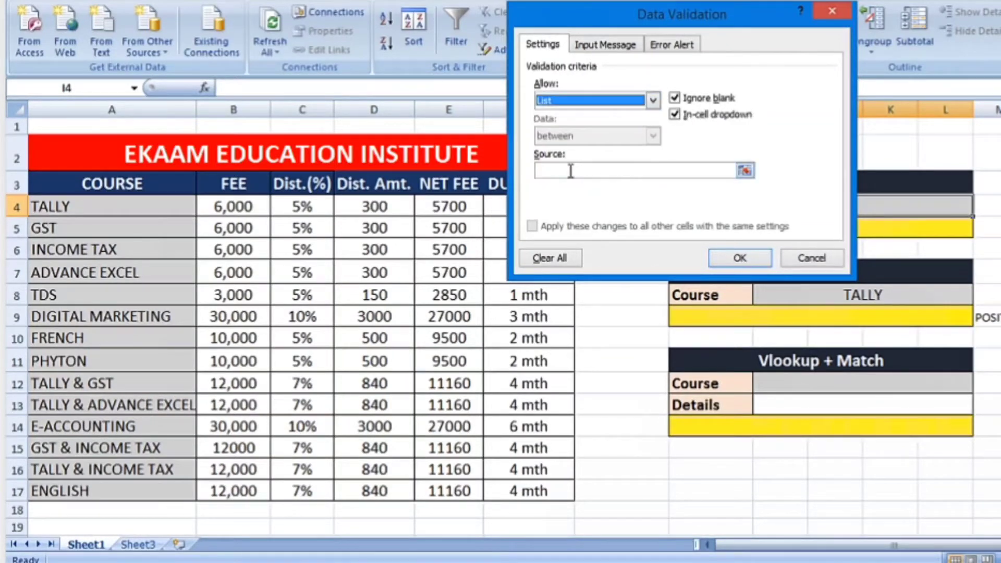
left_click(571, 171)
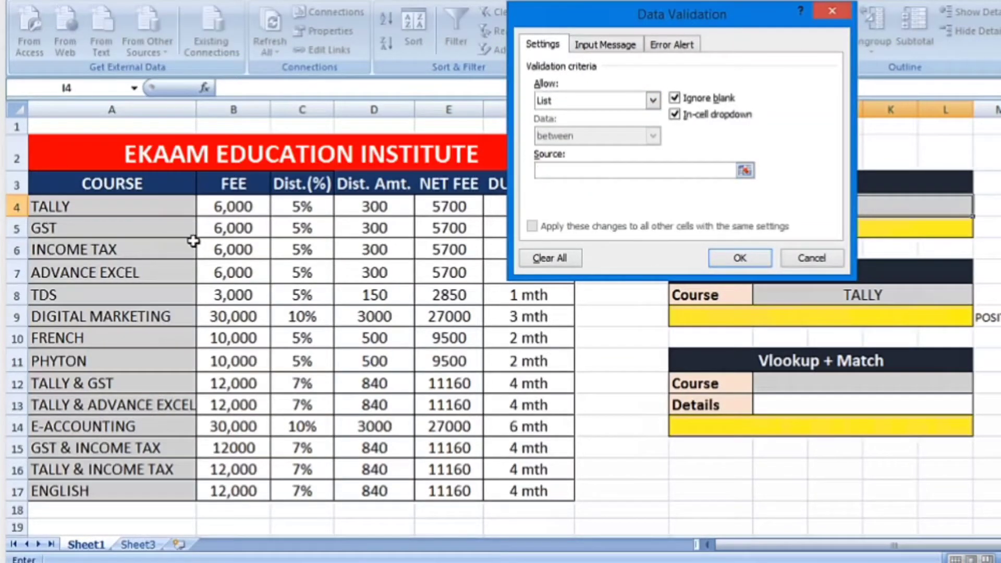
left_click_drag(134, 212, 125, 285)
key("shift+Down")
key("shift+Down")
key("shift+Down")
key("shift+Down")
key("shift+Down")
key("shift+Down")
key("shift+Down")
key("shift+Down")
key("shift+Down")
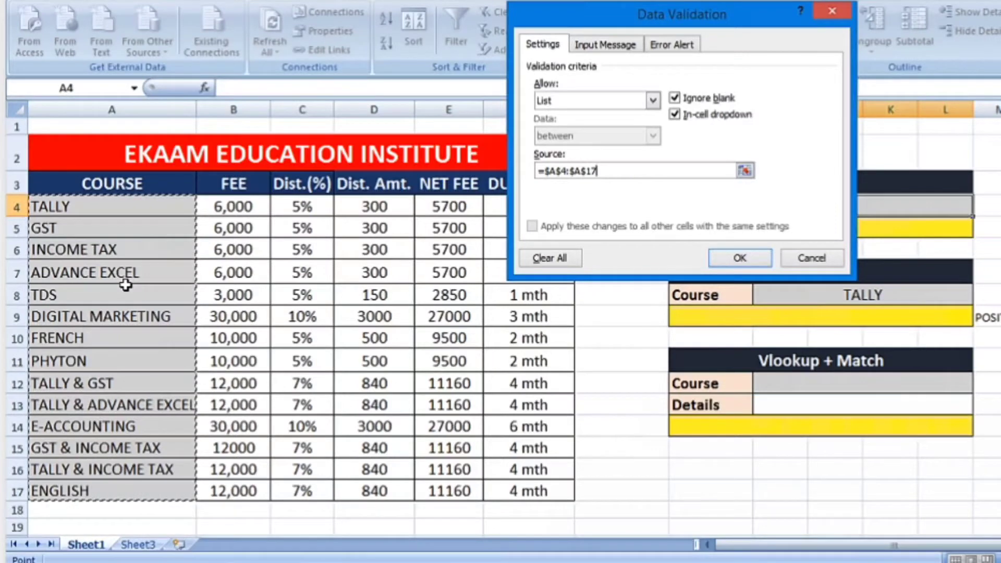
left_click(758, 259)
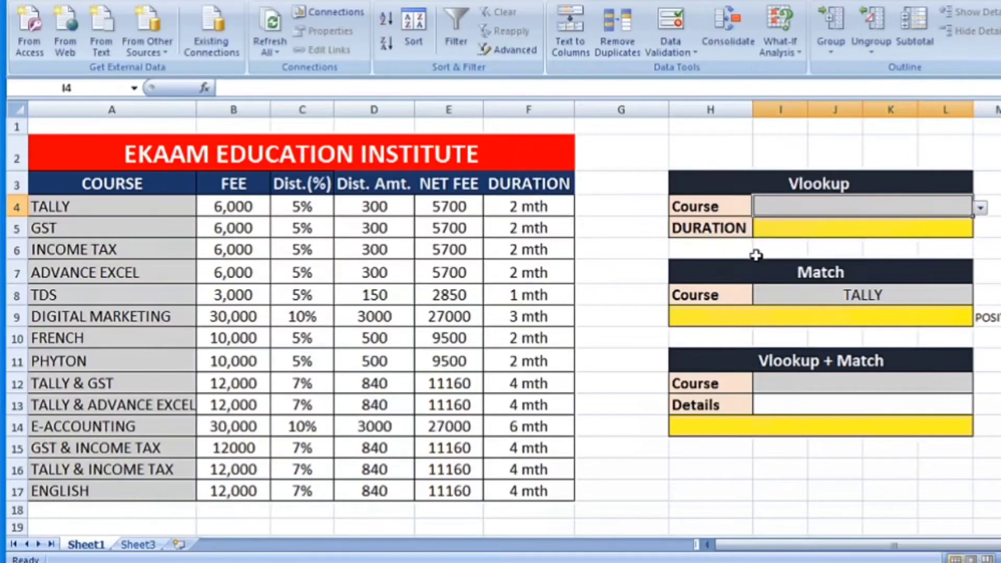
Choose INCOME TAX from I4's course dropdown.
left_click(981, 209)
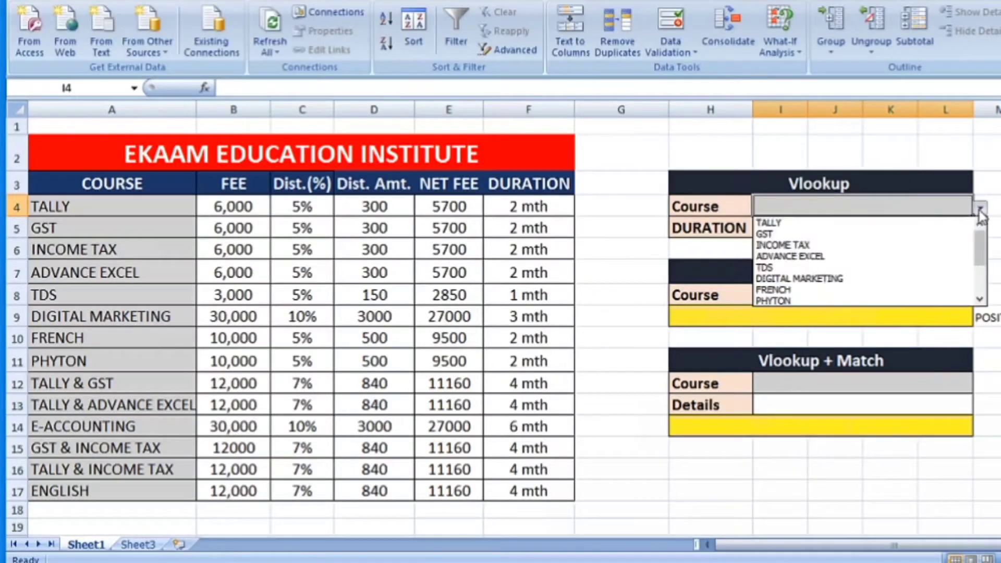
left_click(911, 245)
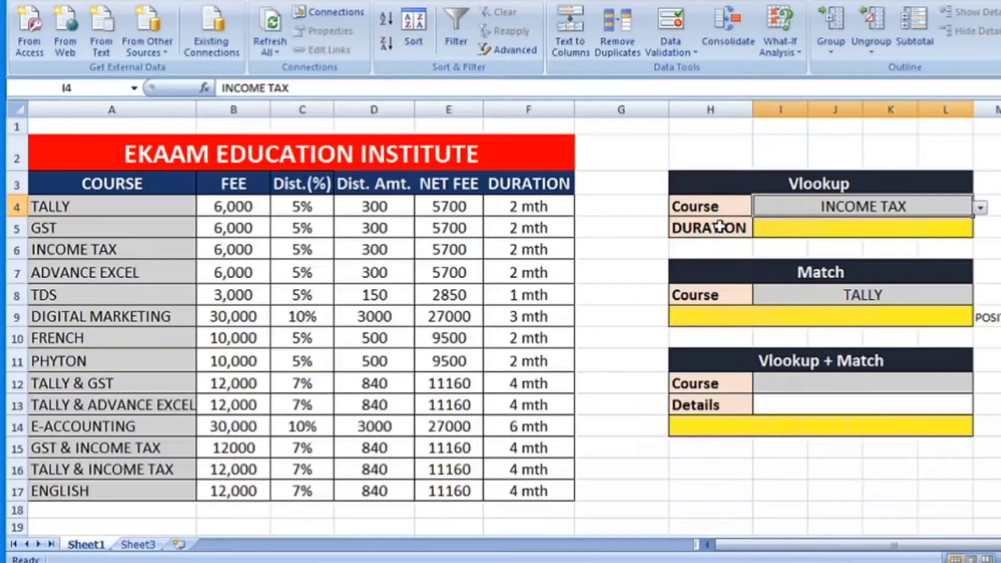
left_click(823, 227)
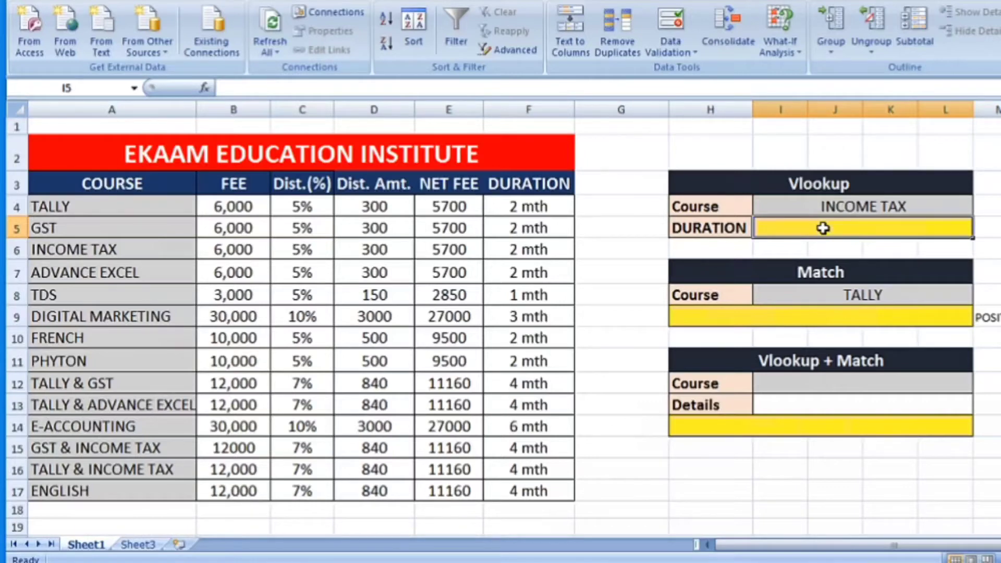
Begin =VLOOKUP( in I5 with the Course cell I4 as the lookup value.
type("=v")
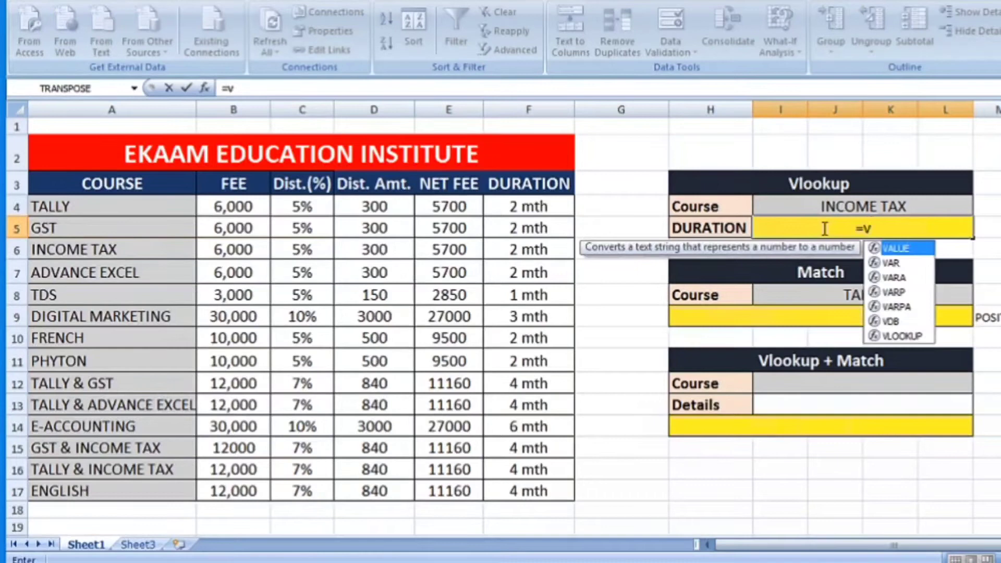
type("loo")
key("Tab")
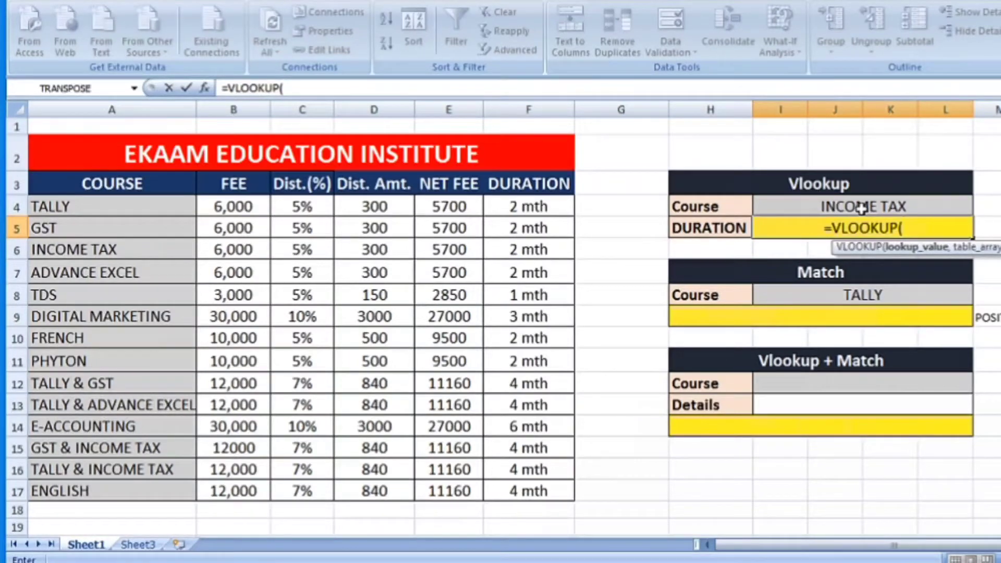
left_click(862, 208)
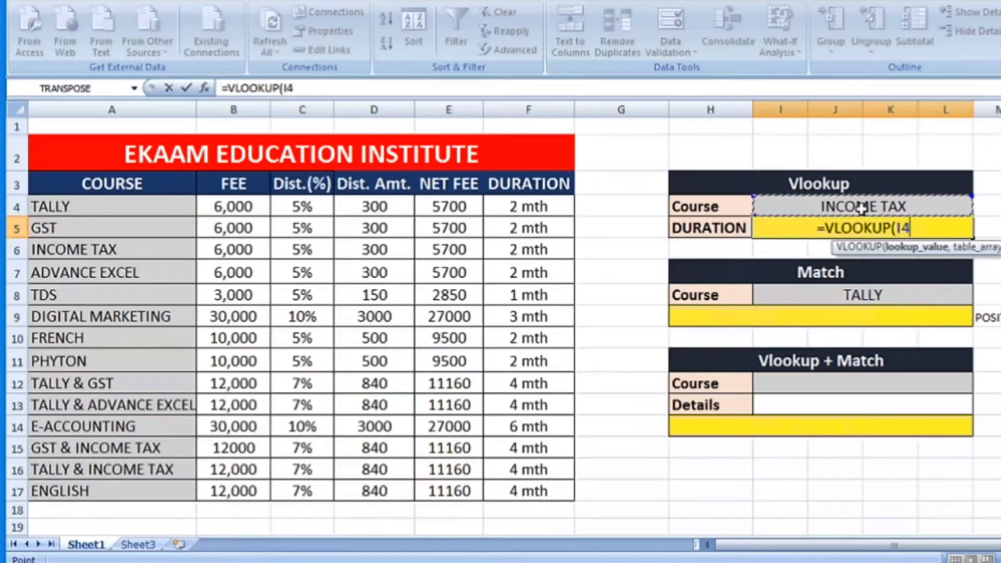
Complete I5 as =VLOOKUP(I4,A4:F17,6,0), returning 2 mth for INCOME TAX.
type(",")
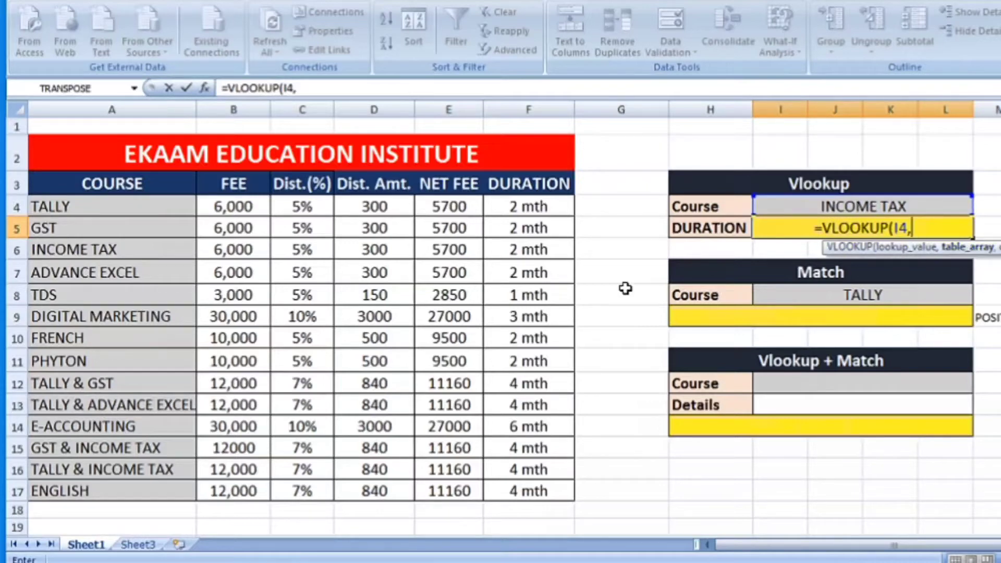
left_click(135, 207)
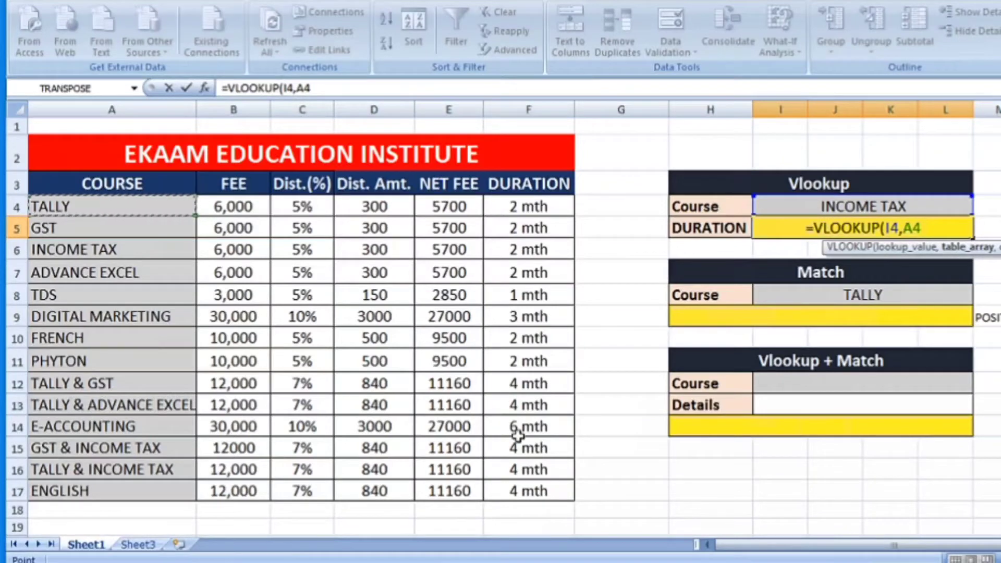
left_click(534, 491, "shift")
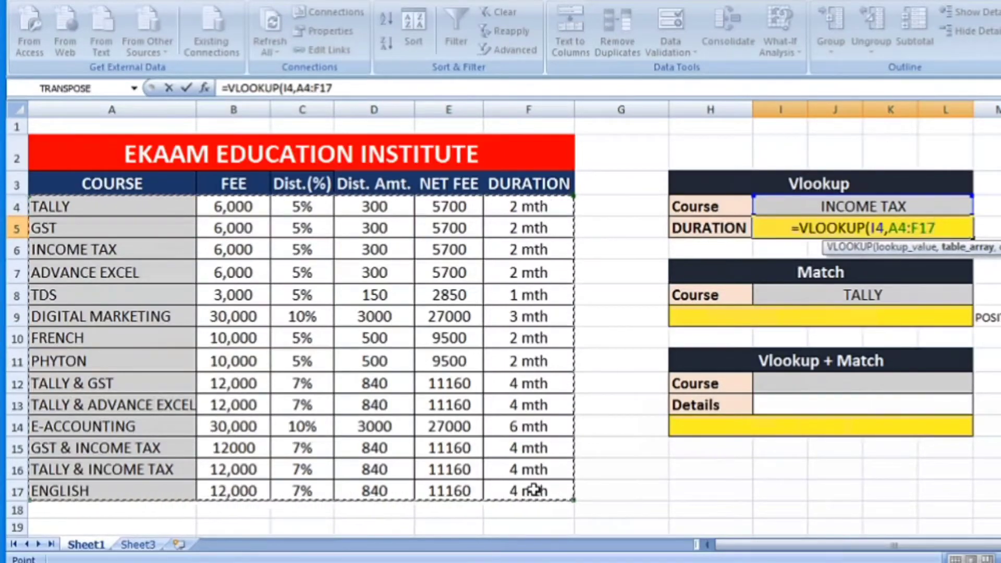
type(",")
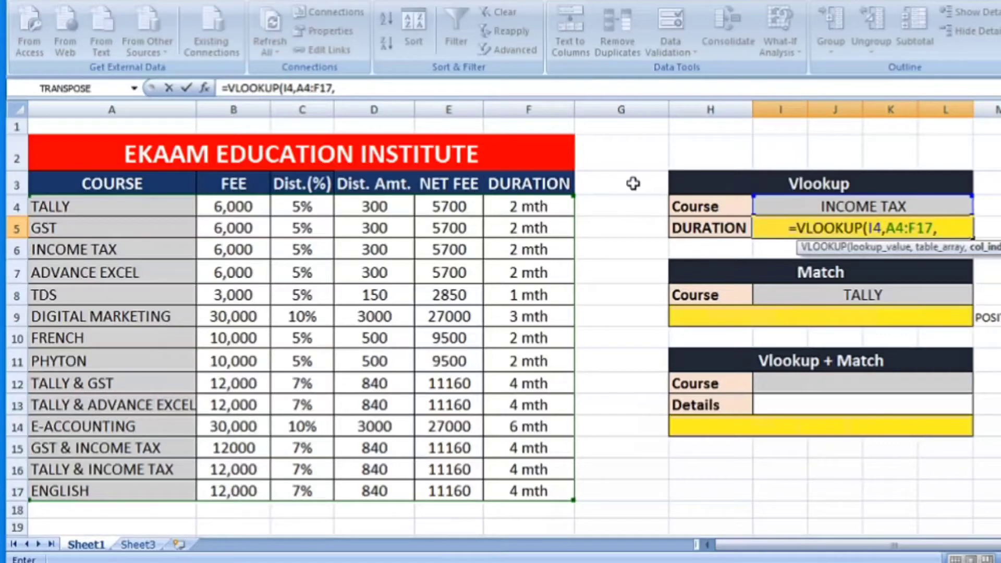
type("6,")
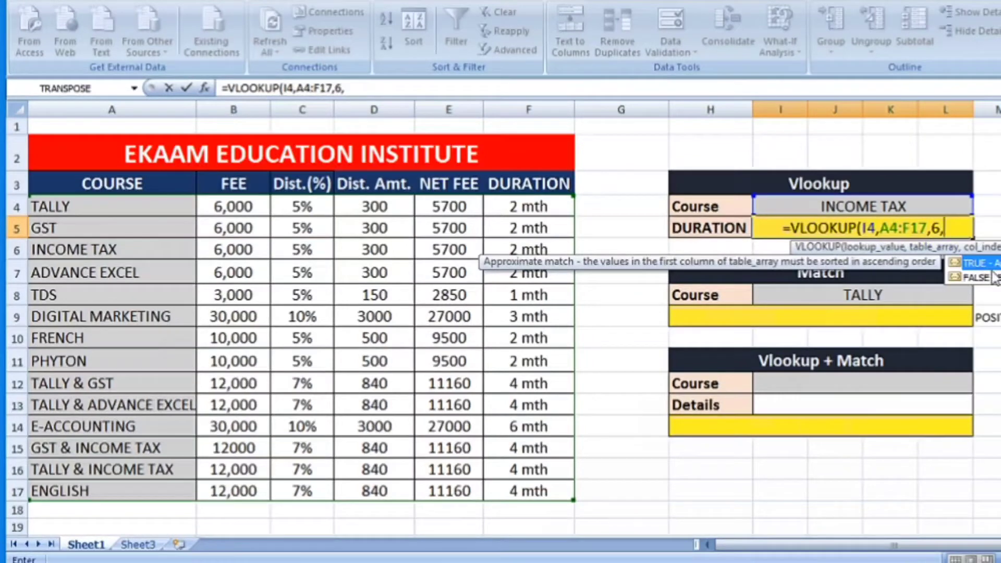
type("0")
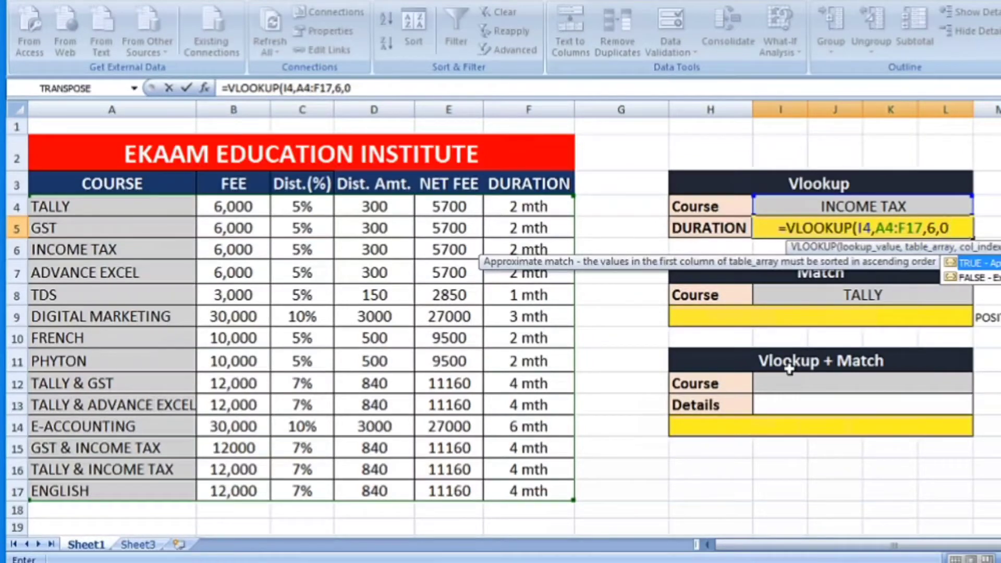
type(")")
key("Return")
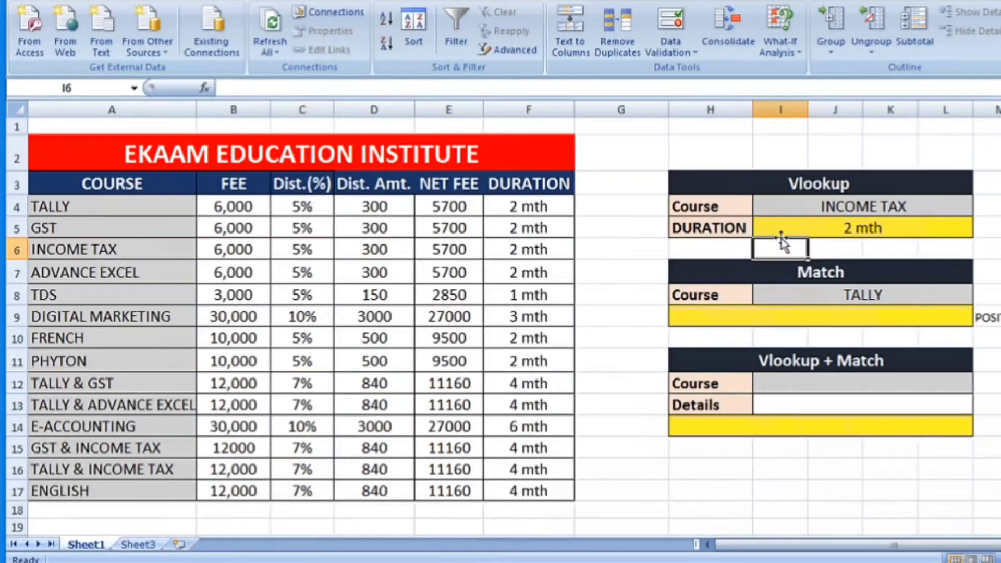
left_click(786, 229)
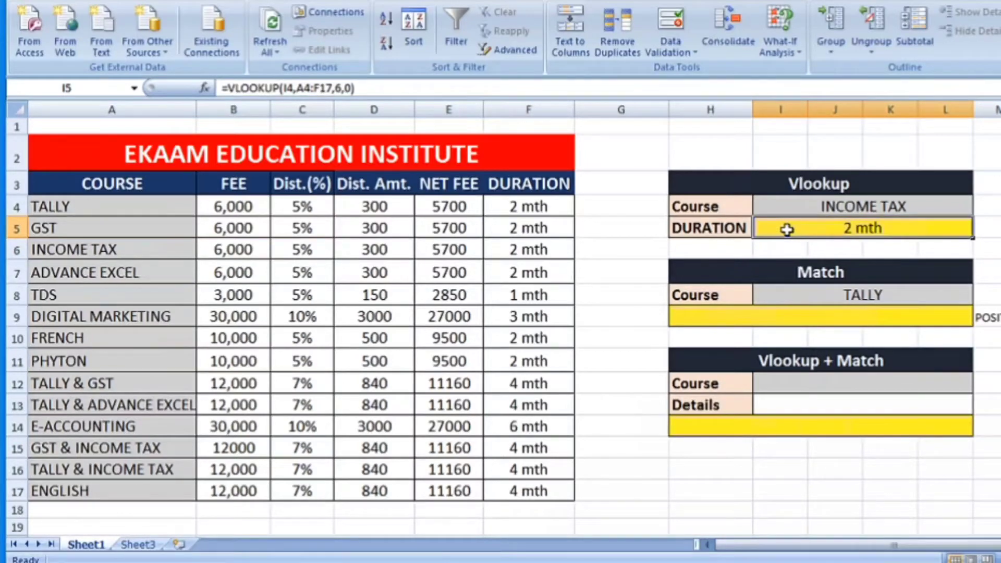
Give H5 a list validation sourced from the header row =$A$3:$F$3.
left_click(734, 225)
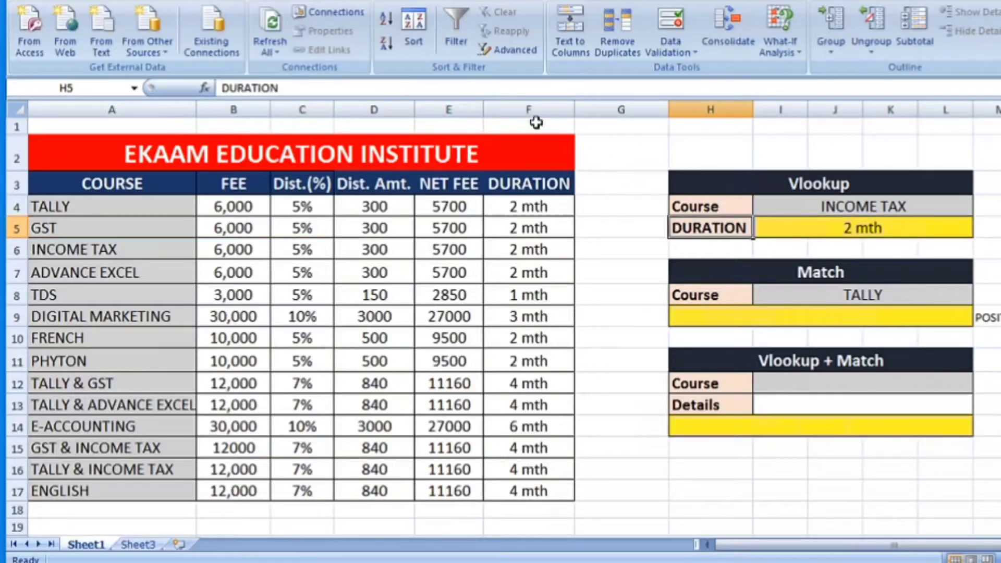
left_click(695, 45)
left_click(694, 66)
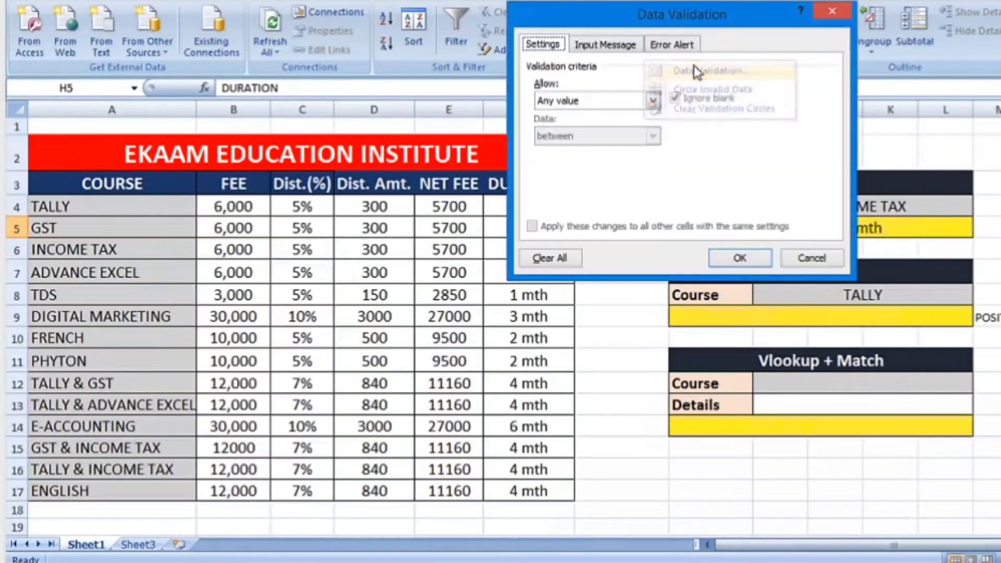
left_click(651, 100)
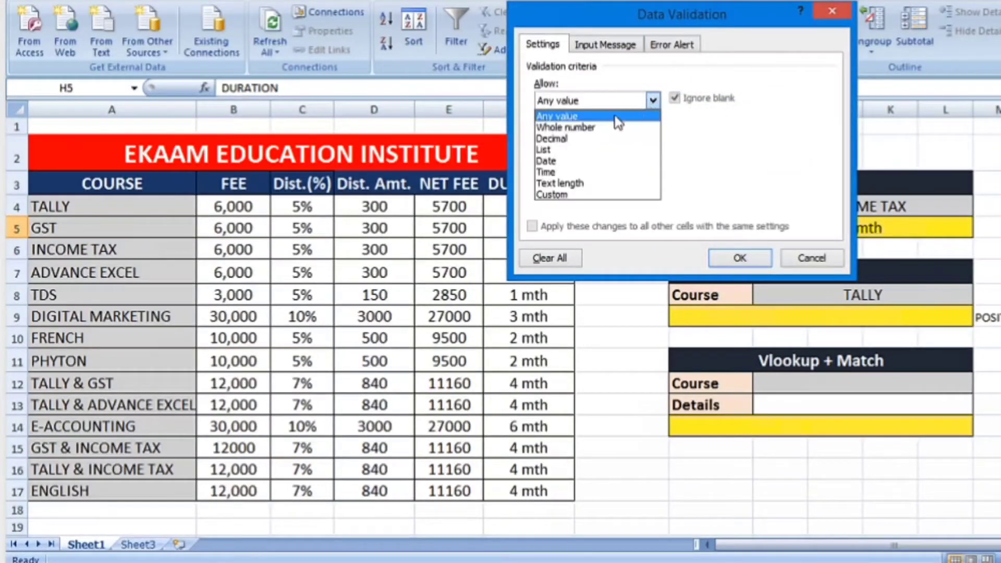
left_click(574, 150)
left_click(563, 171)
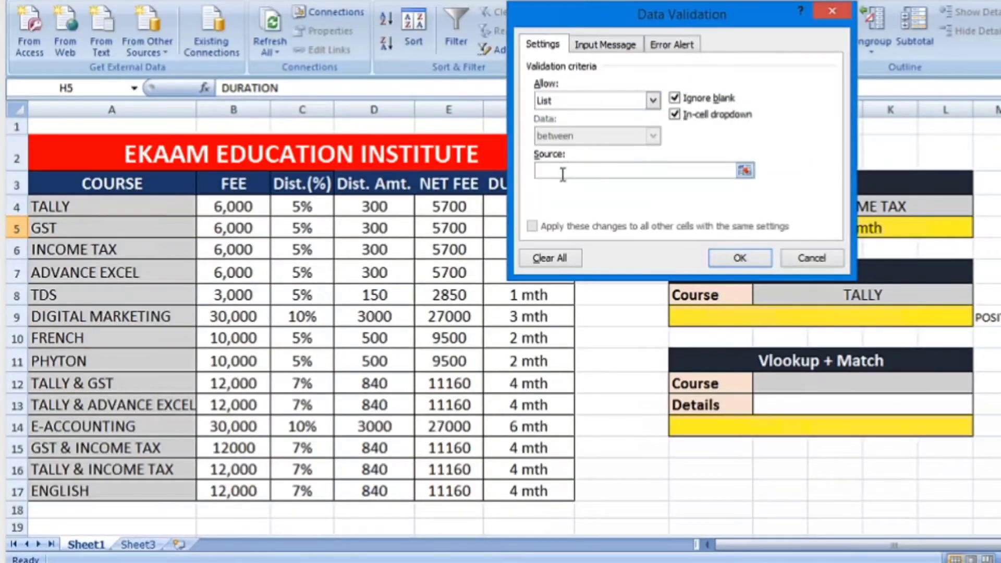
left_click(150, 205)
left_click_drag(150, 205, 152, 200)
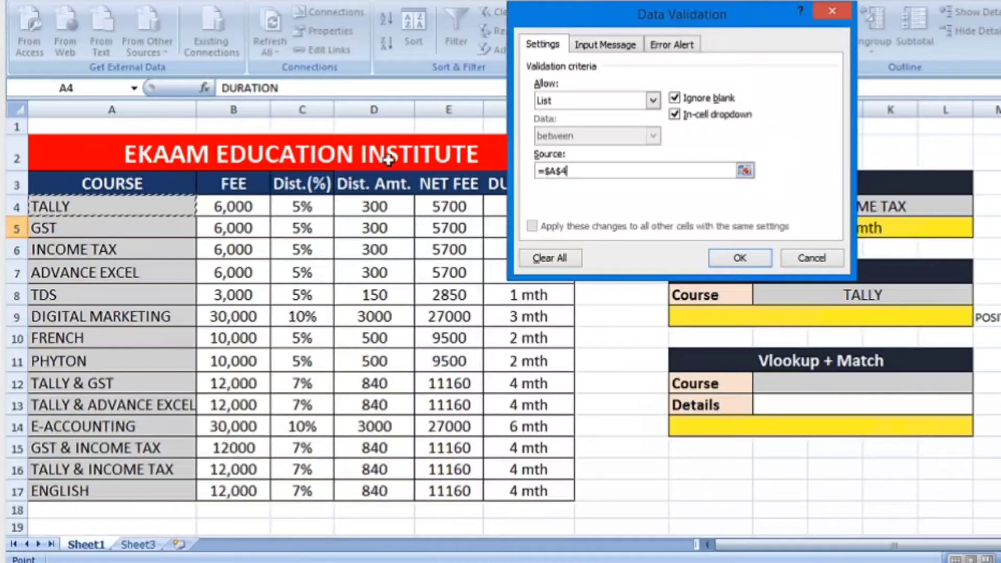
key("BackSpace")
key("BackSpace")
key("BackSpace")
key("BackSpace")
left_click(166, 186)
key("shift+Right")
key("shift+Right")
key("shift+Right")
key("shift+Right")
key("shift+Right")
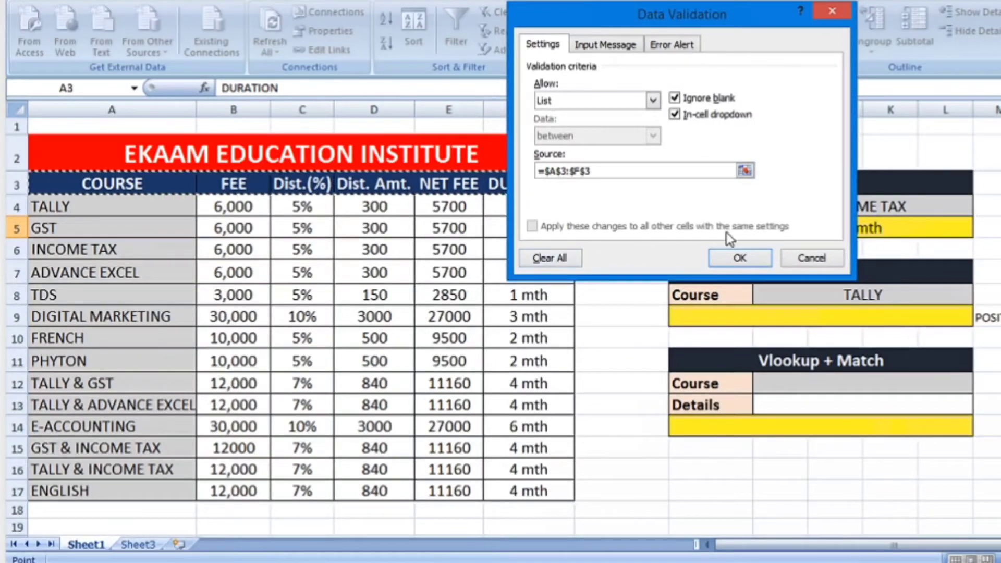
left_click(740, 258)
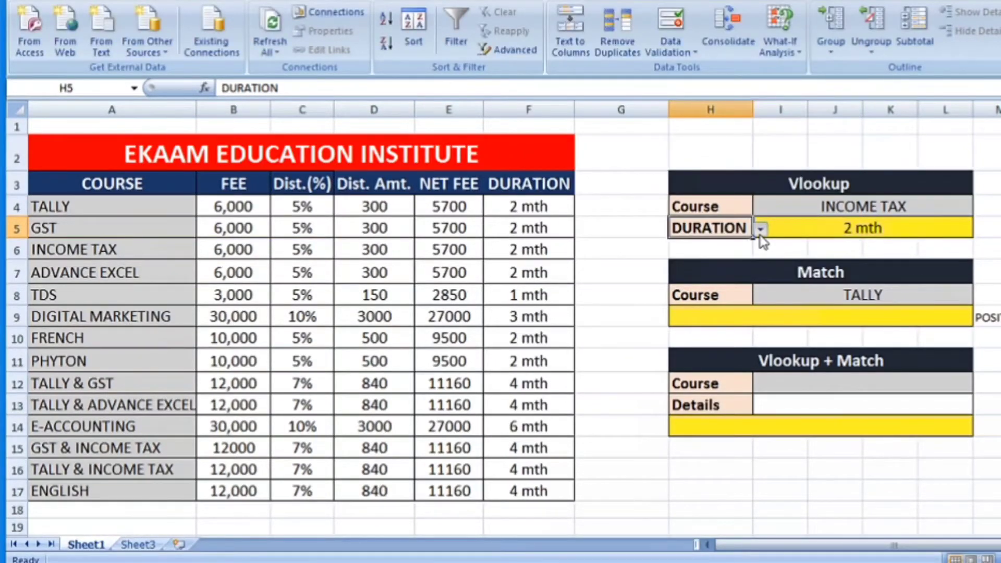
Switch H5 to FEE and change I5 to =VLOOKUP(I4,A4:F17,2,0), returning 6000.
left_click(761, 229)
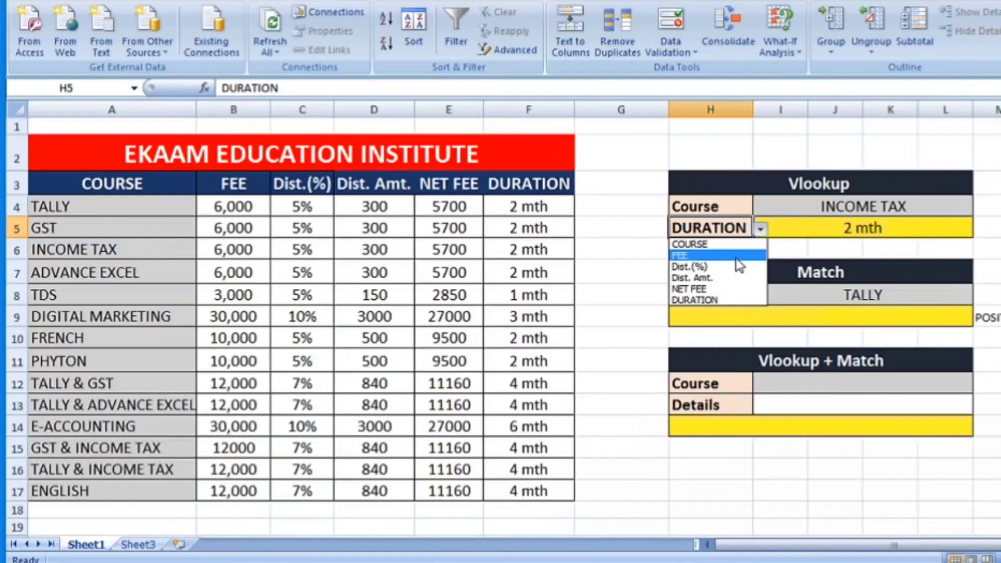
left_click(737, 257)
left_click(853, 228)
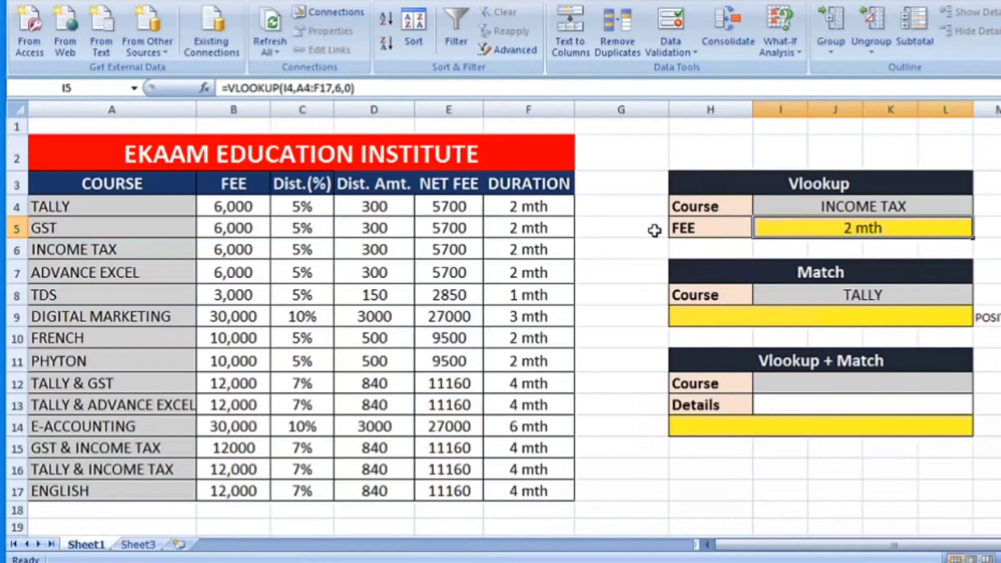
left_click(342, 86)
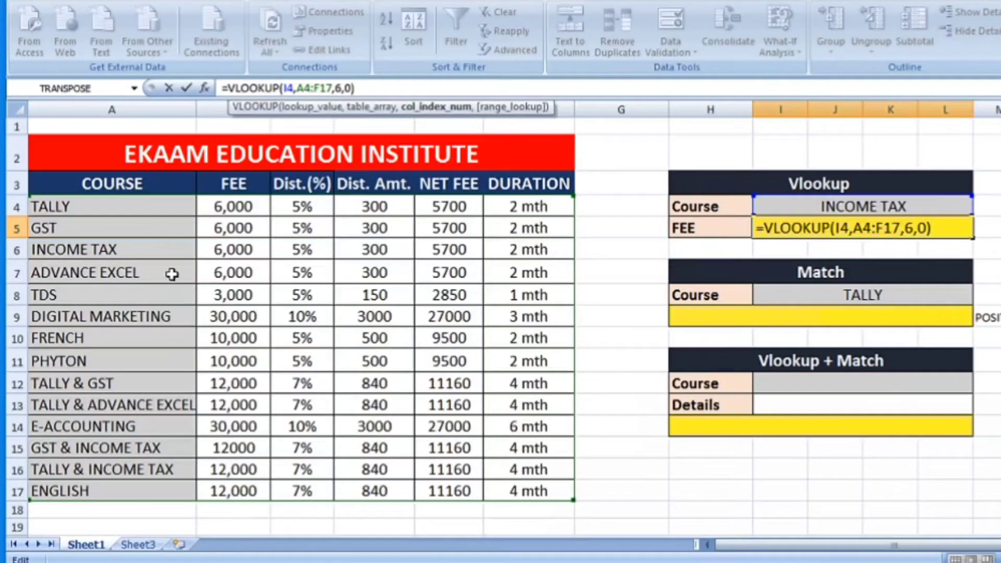
key("BackSpace")
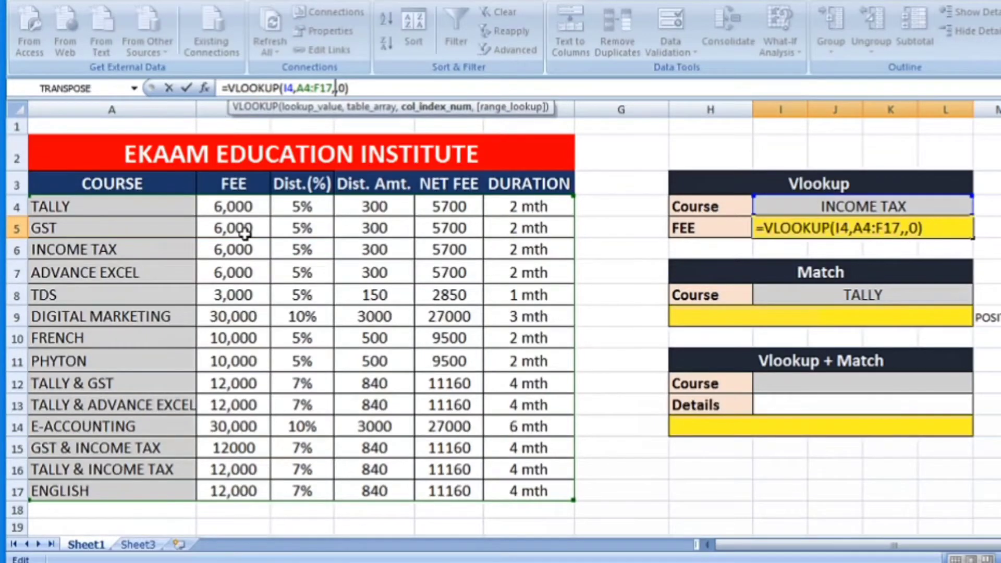
type("2")
key("Return")
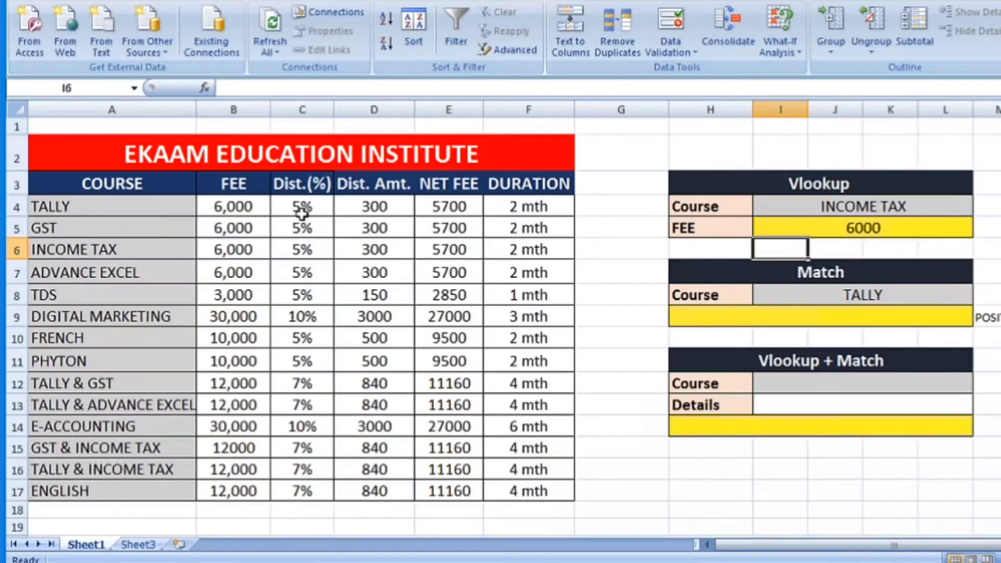
left_click(787, 224)
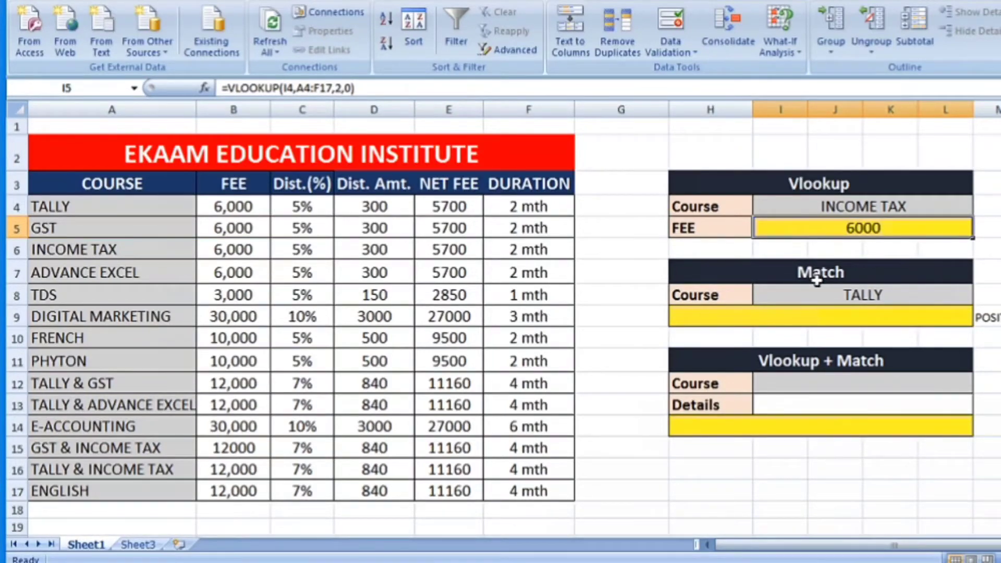
left_click(817, 300)
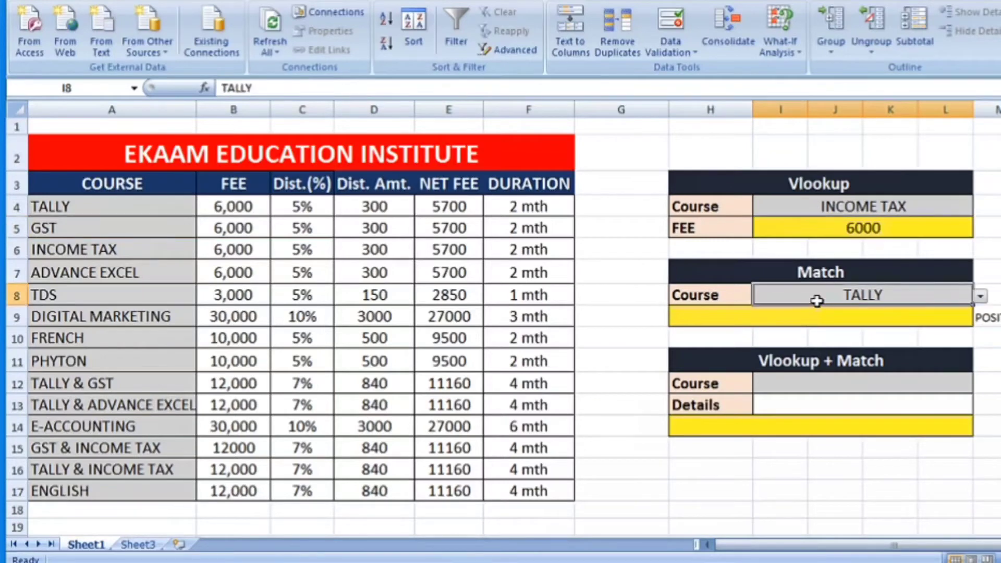
left_click(982, 299)
left_click(981, 299)
left_click(877, 318)
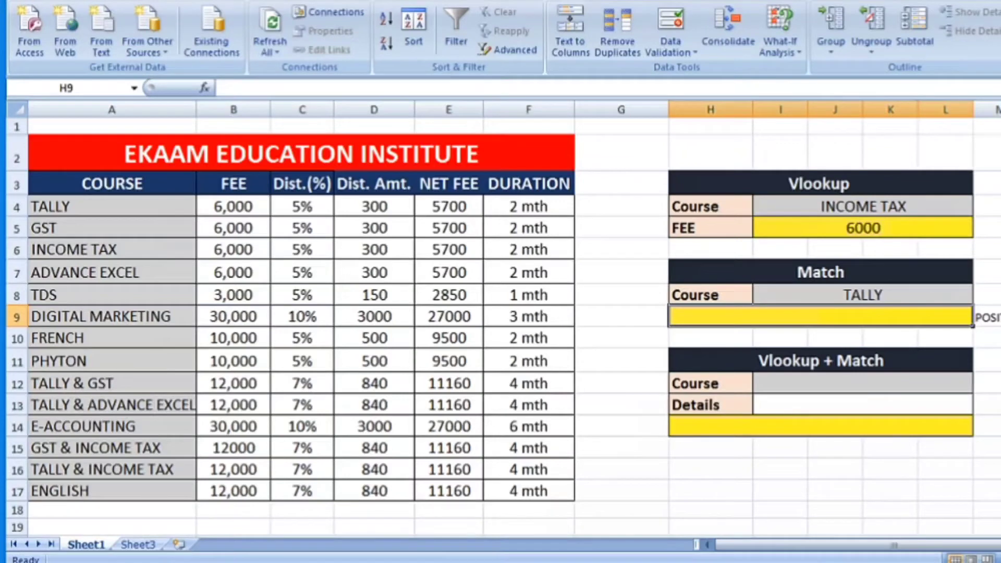
left_click(144, 545)
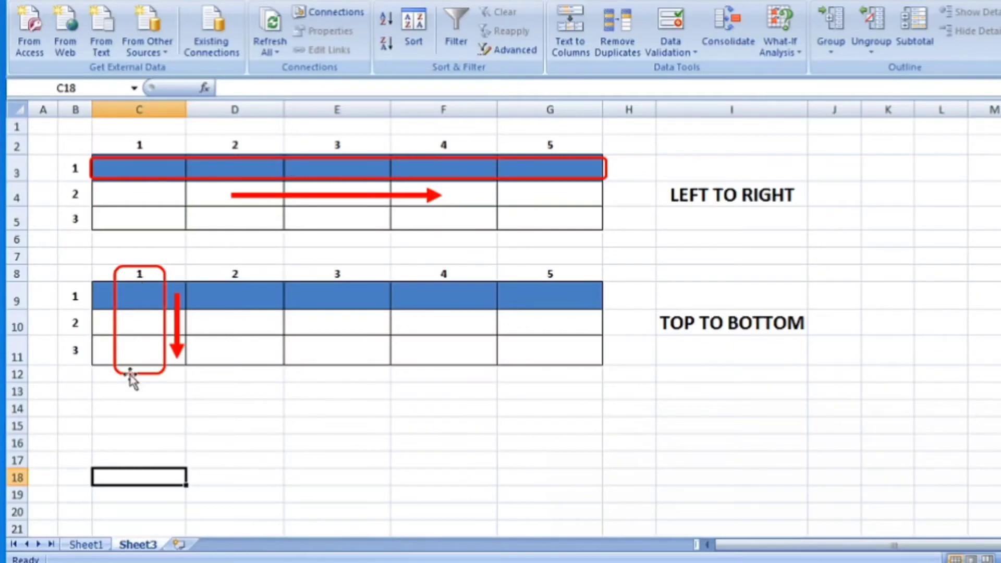
left_click(83, 545)
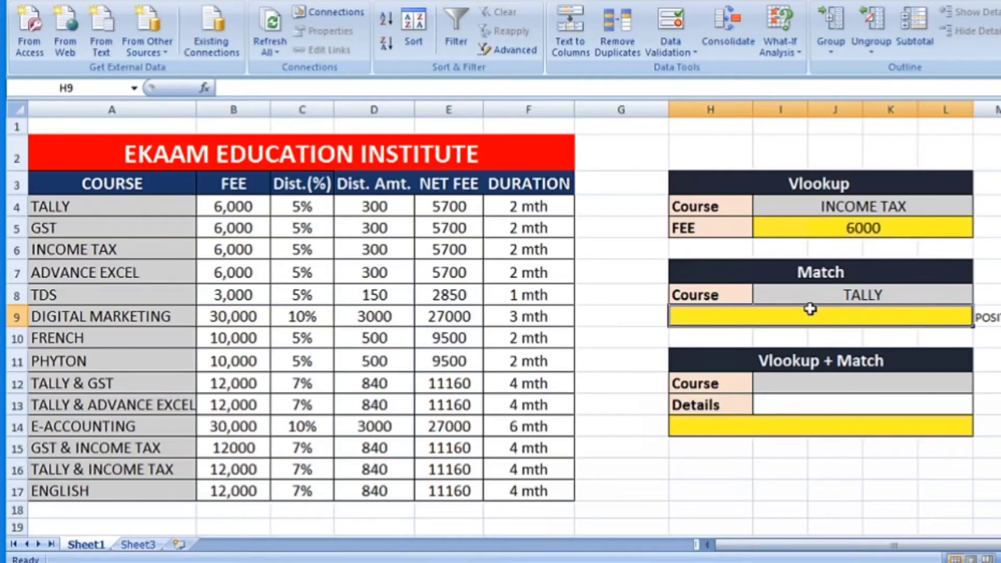
Enter =MATCH(I8,A4:A17,0) in H9, giving TALLY's position 1.
type("=match")
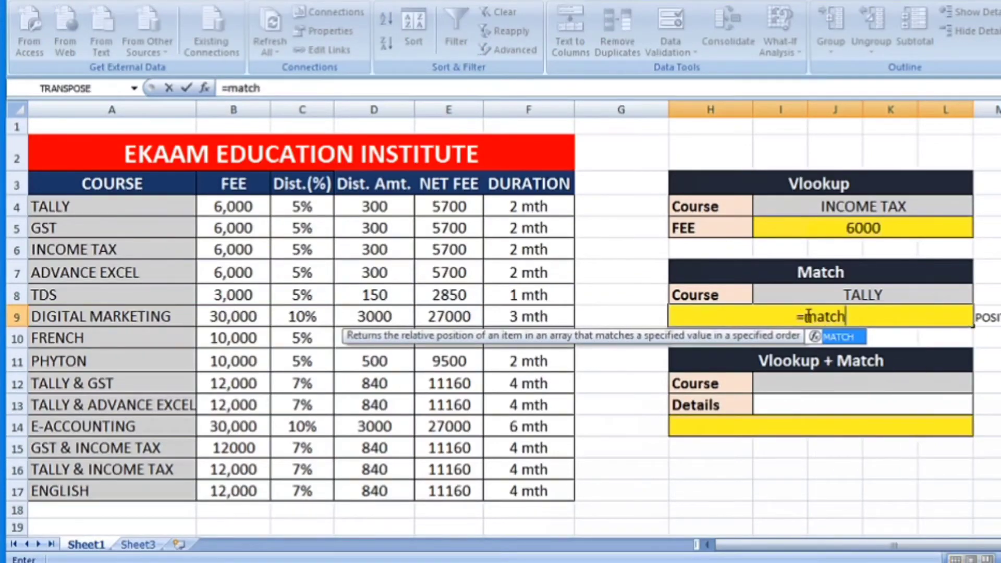
key("Tab")
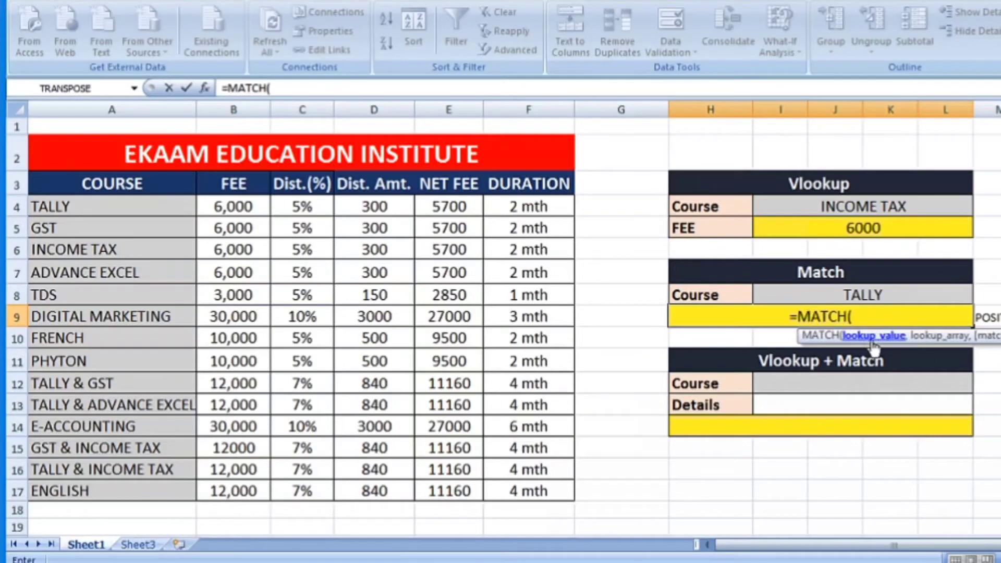
left_click(855, 296)
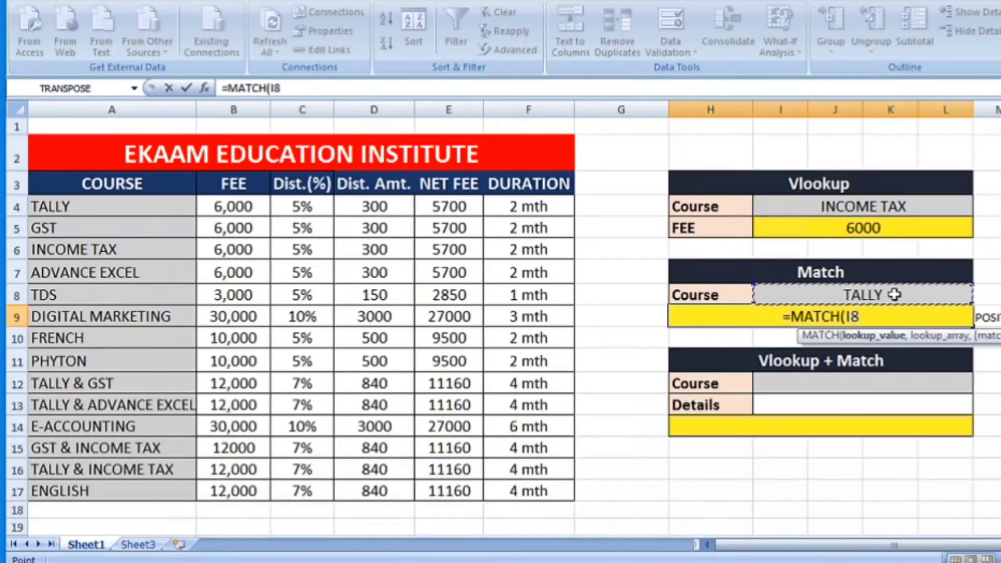
type(",")
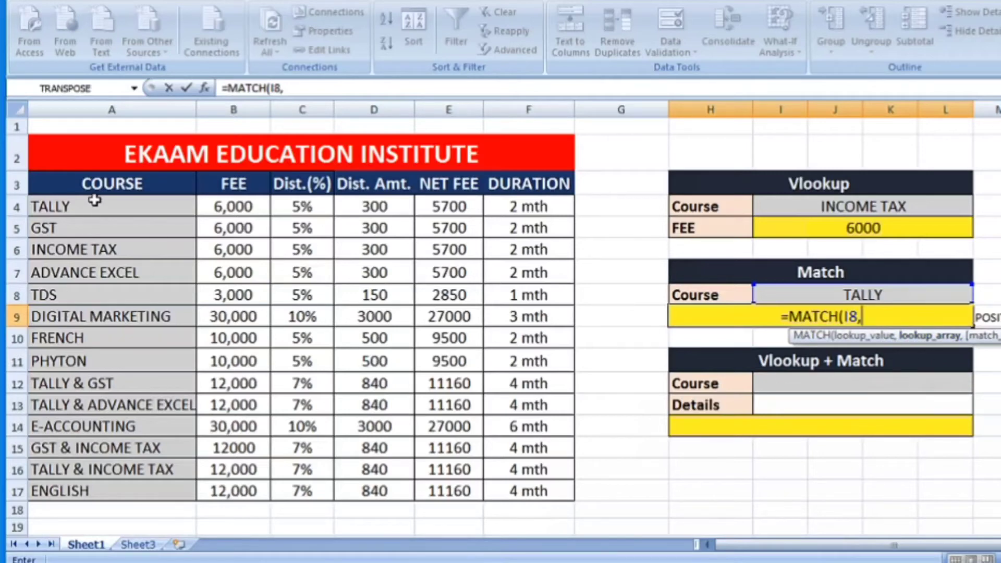
left_click_drag(94, 200, 96, 490)
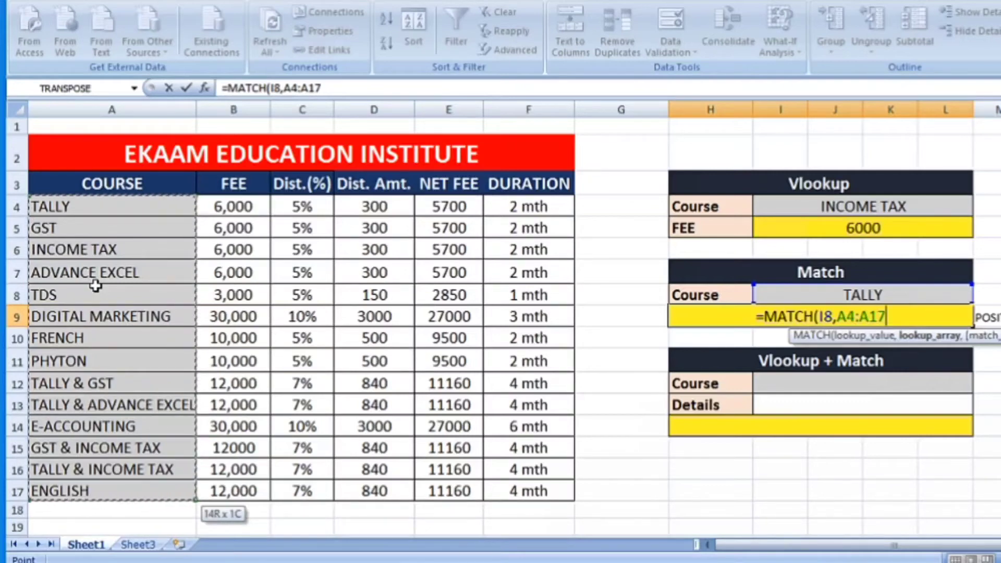
type(",")
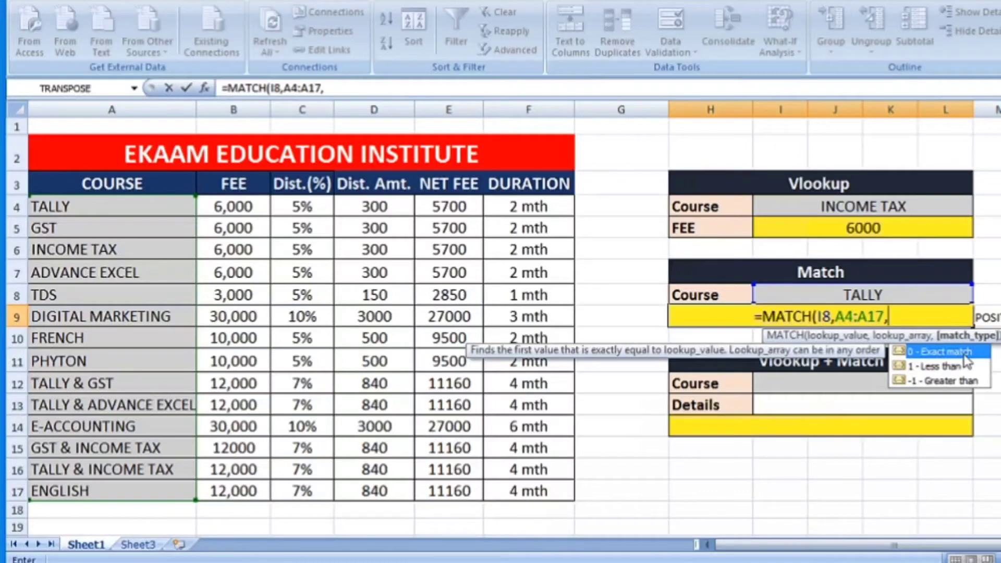
type("0")
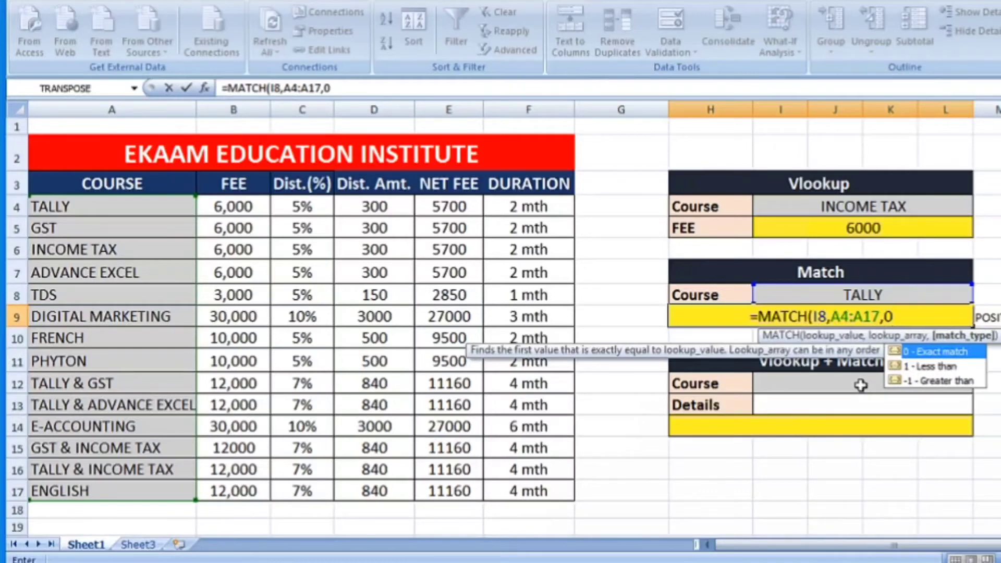
type(")")
key("Return")
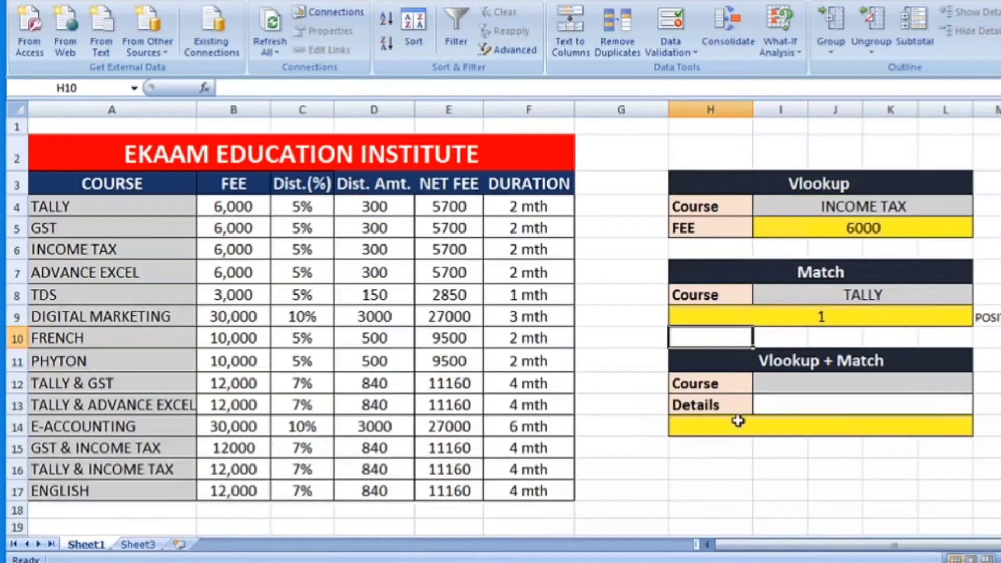
Give the Course cell I12 a list validation sourced from $A$4:$A$17.
left_click(793, 383)
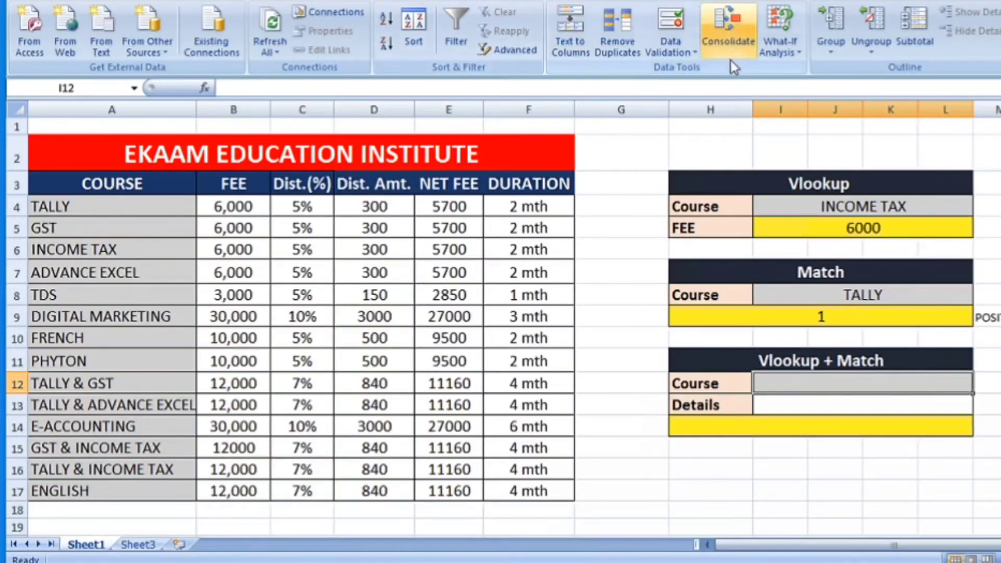
left_click(671, 45)
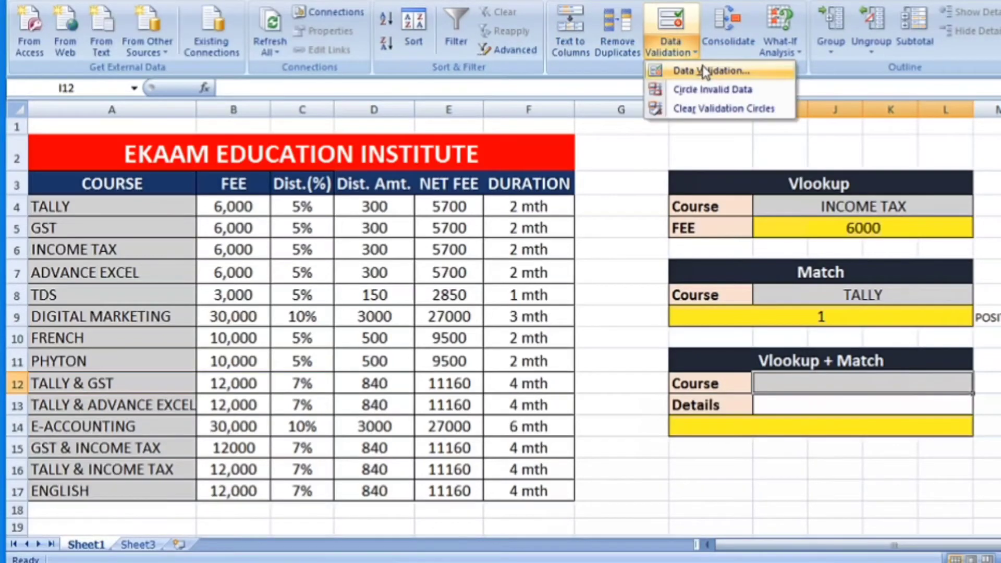
left_click(706, 70)
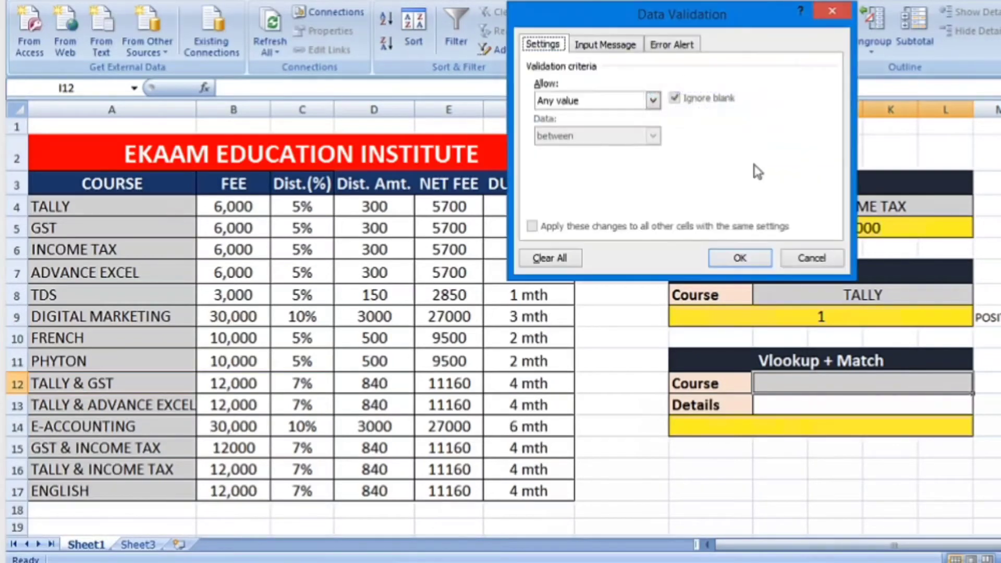
left_click(653, 101)
left_click(576, 154)
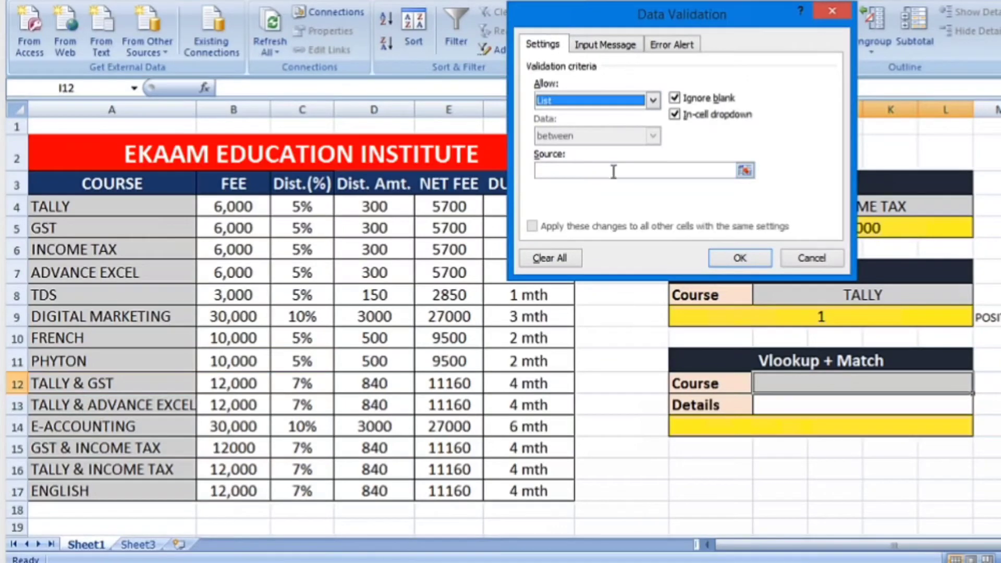
left_click(602, 171)
left_click_drag(141, 208, 141, 296)
key("shift+Down")
key("shift+Down")
key("shift+Down")
key("shift+Down")
key("shift+Down")
key("shift+Down")
key("shift+Down")
key("shift+Down")
key("shift+Down")
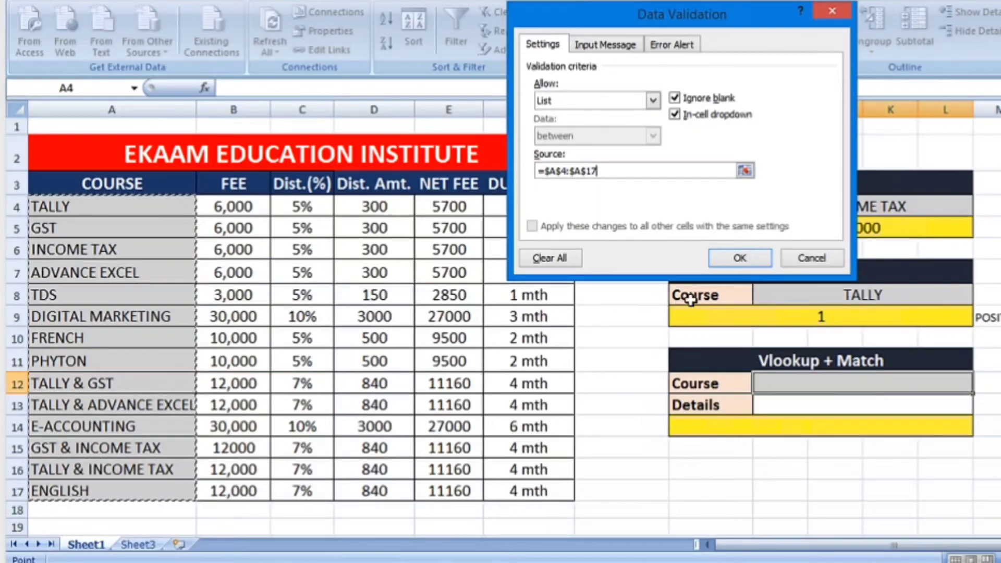
left_click(728, 261)
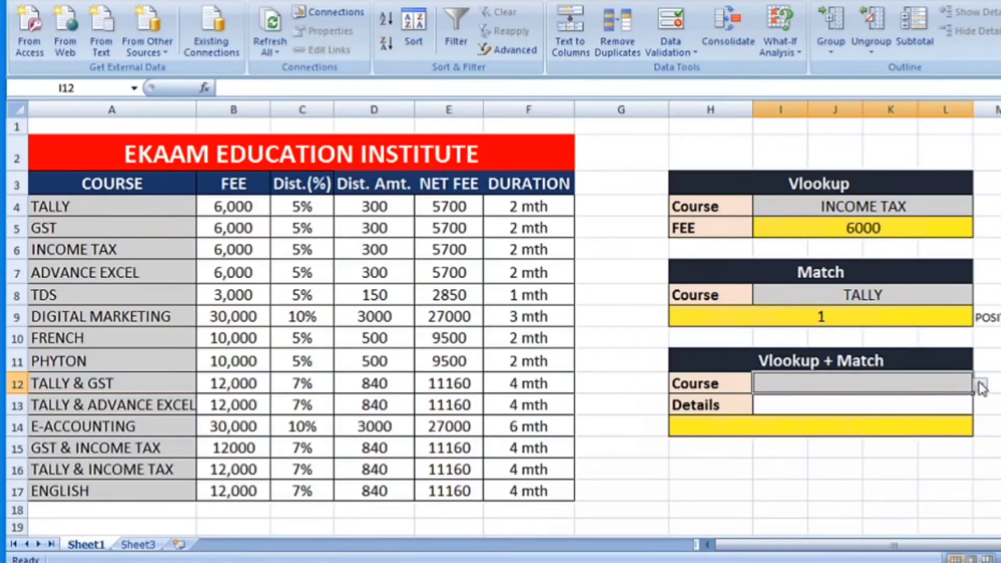
Choose TALLY from I12's course dropdown.
left_click(980, 385)
left_click(931, 400)
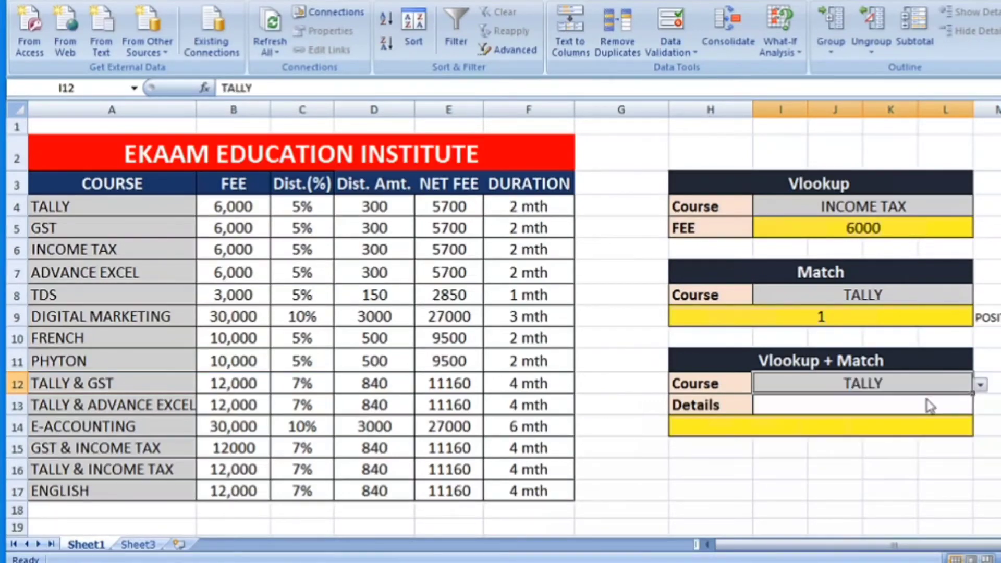
left_click(908, 400)
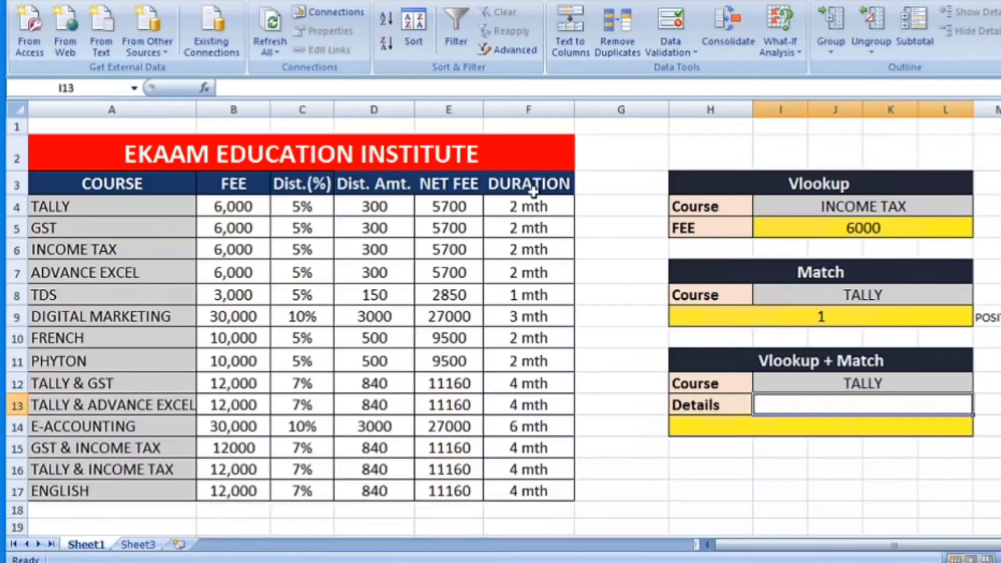
Give the Details cell I13 a list validation sourced from headers A3:F3.
left_click(686, 46)
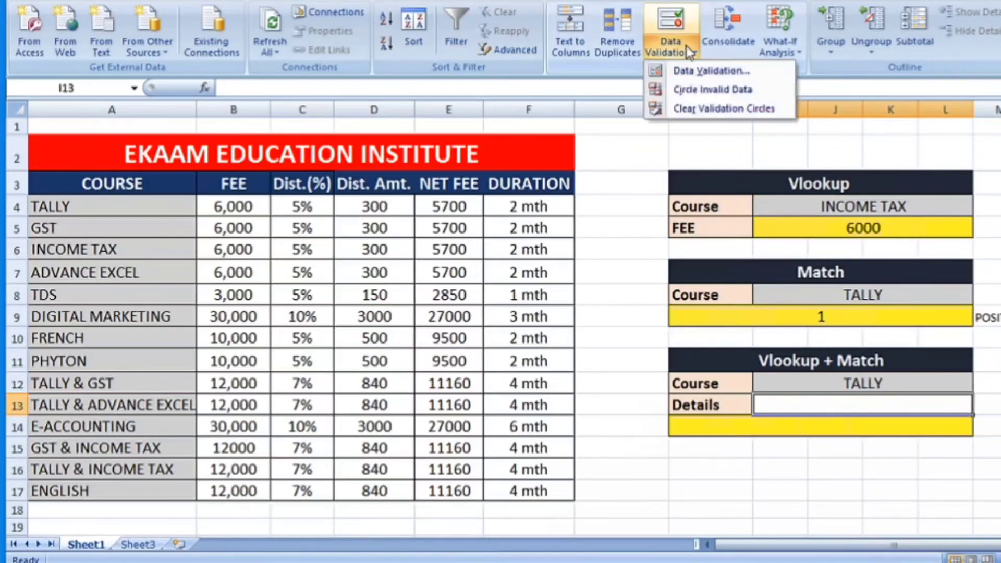
left_click(693, 64)
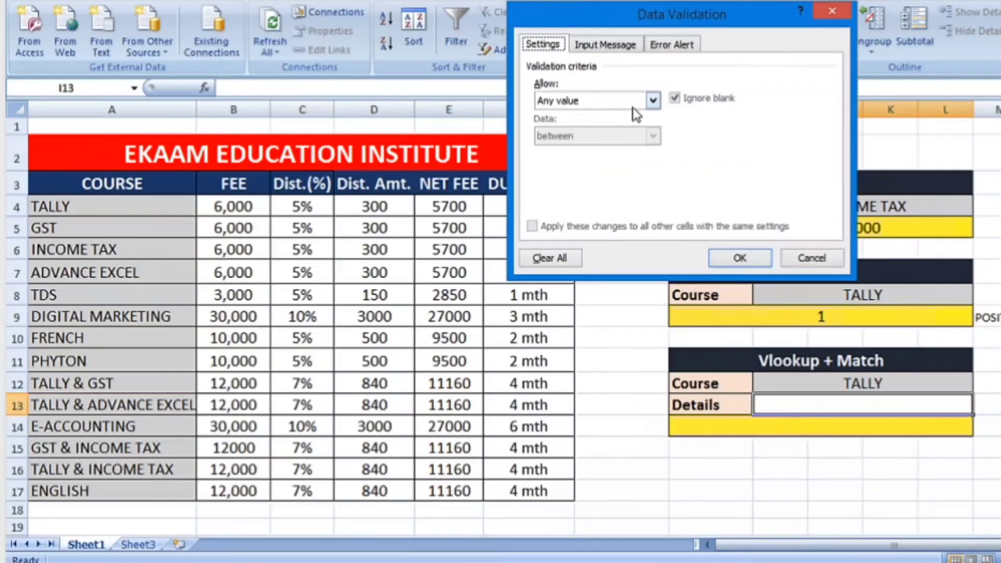
left_click(652, 100)
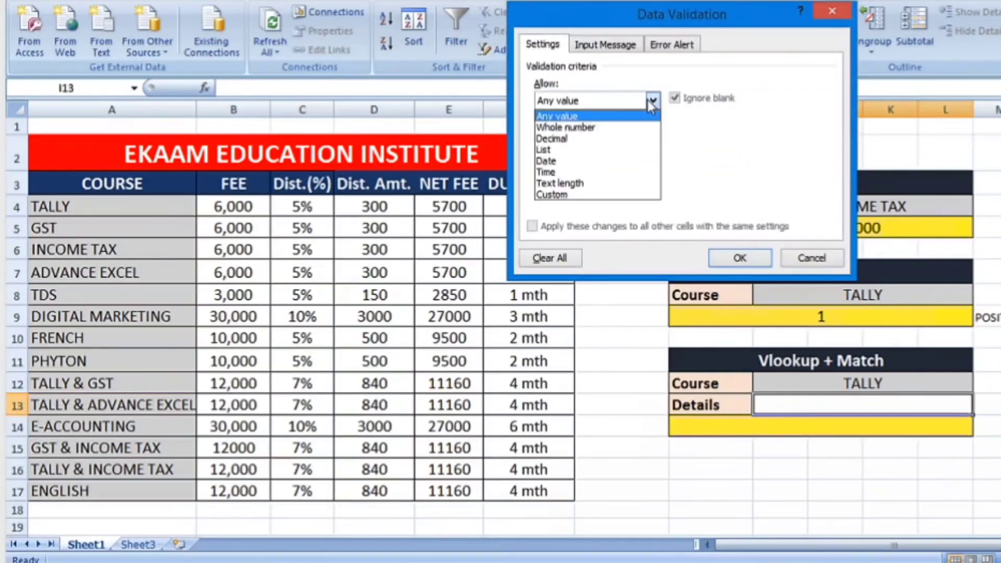
left_click(591, 149)
left_click(571, 170)
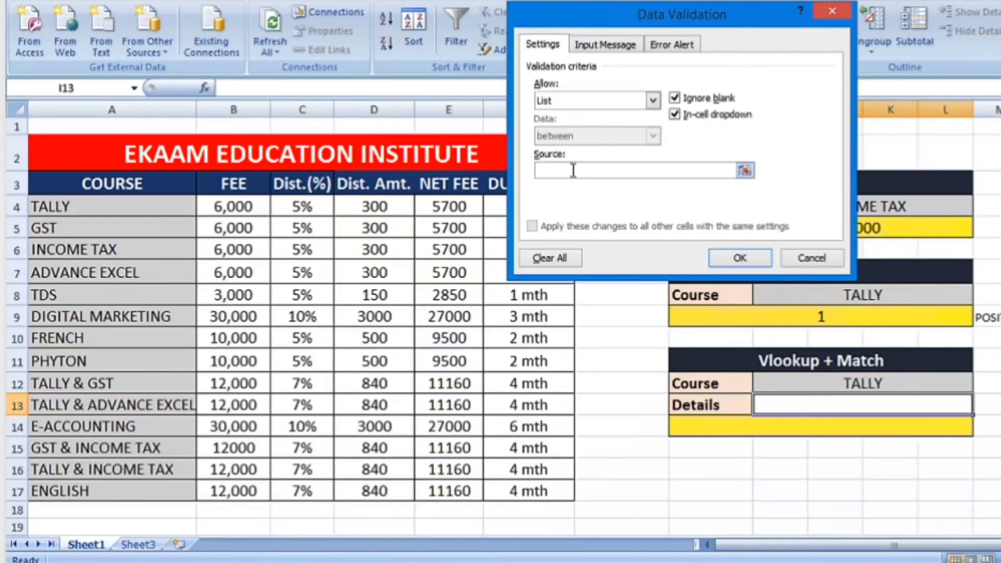
left_click(178, 174)
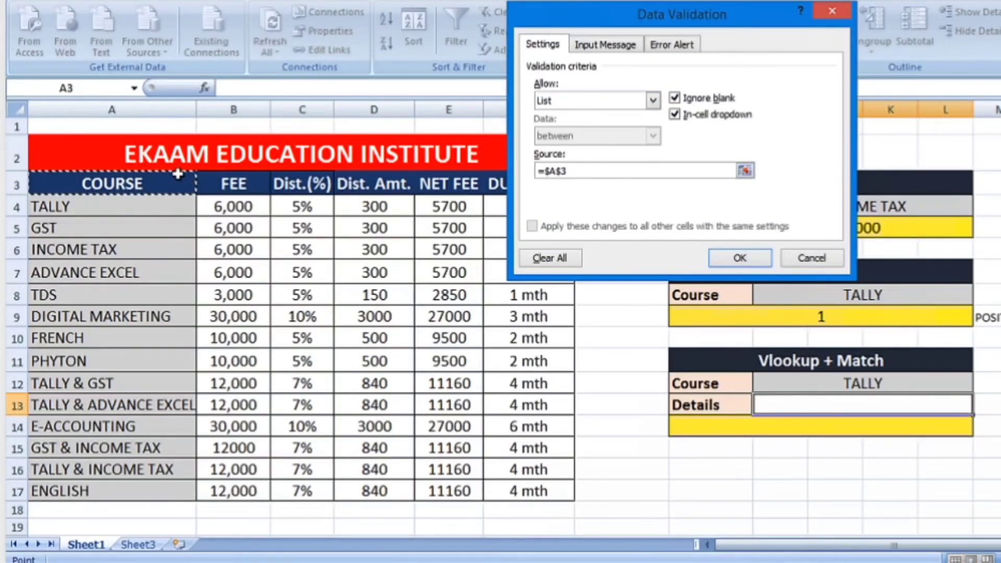
left_click_drag(178, 174, 495, 180)
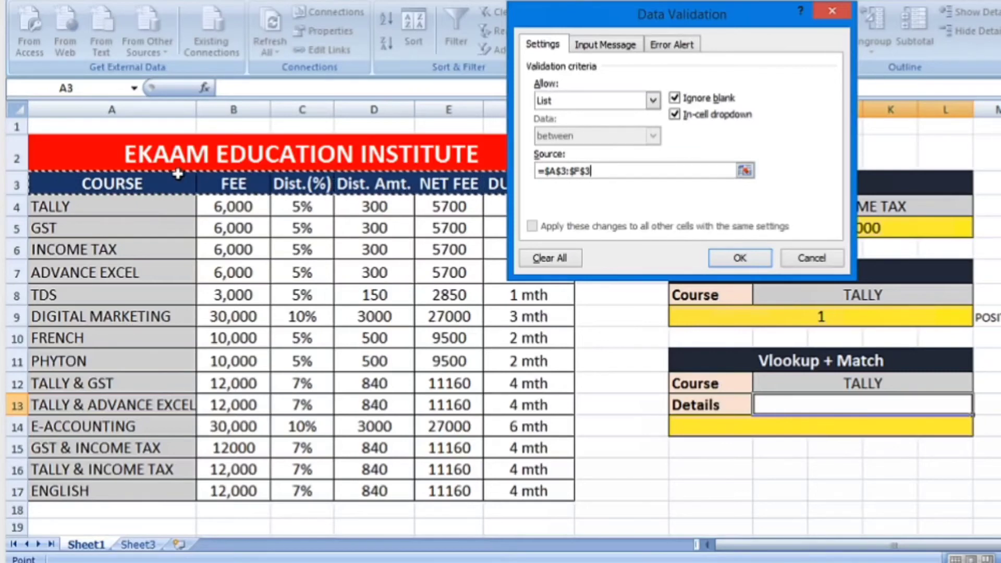
left_click(754, 260)
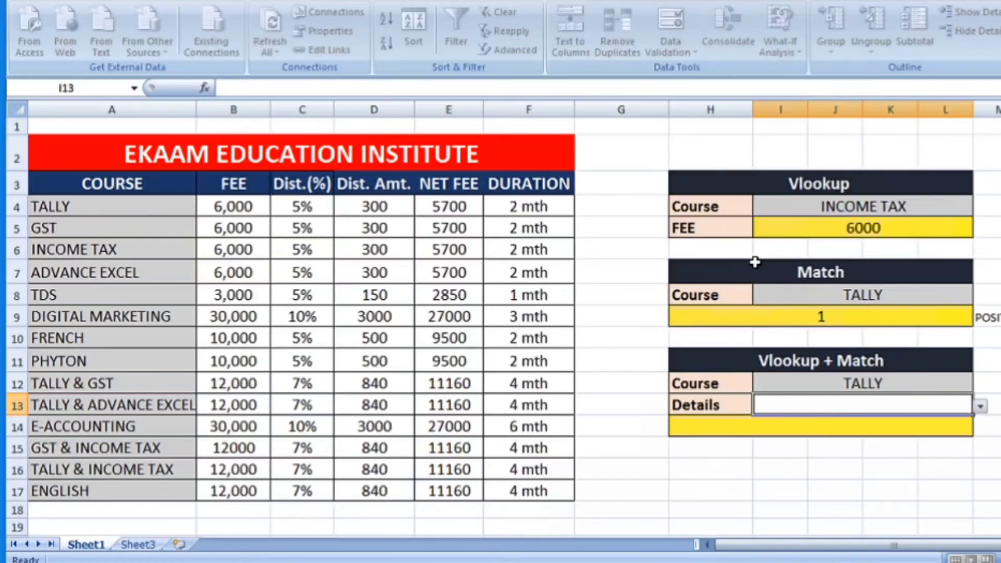
Choose FEE from I13's Details dropdown.
left_click(981, 407)
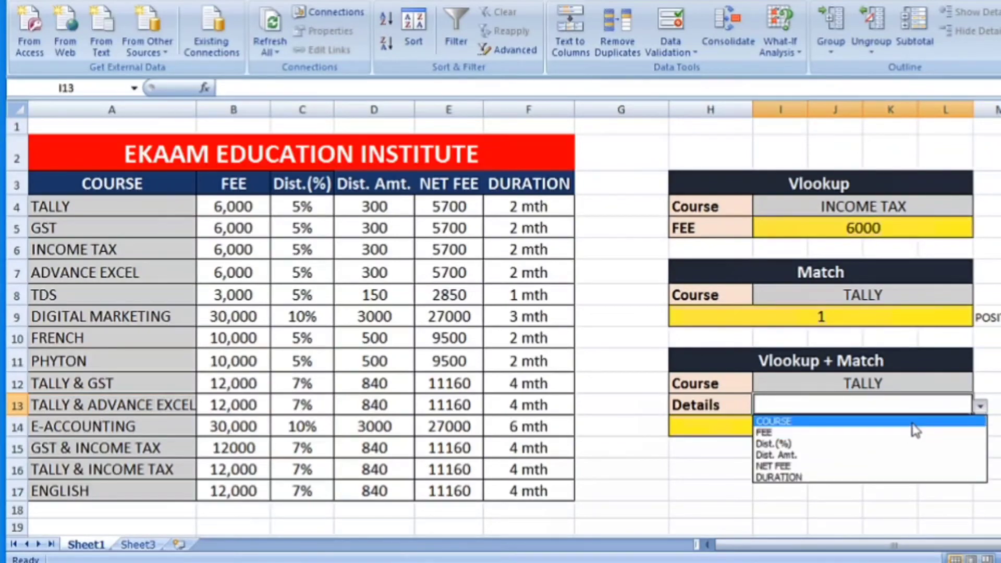
left_click(910, 433)
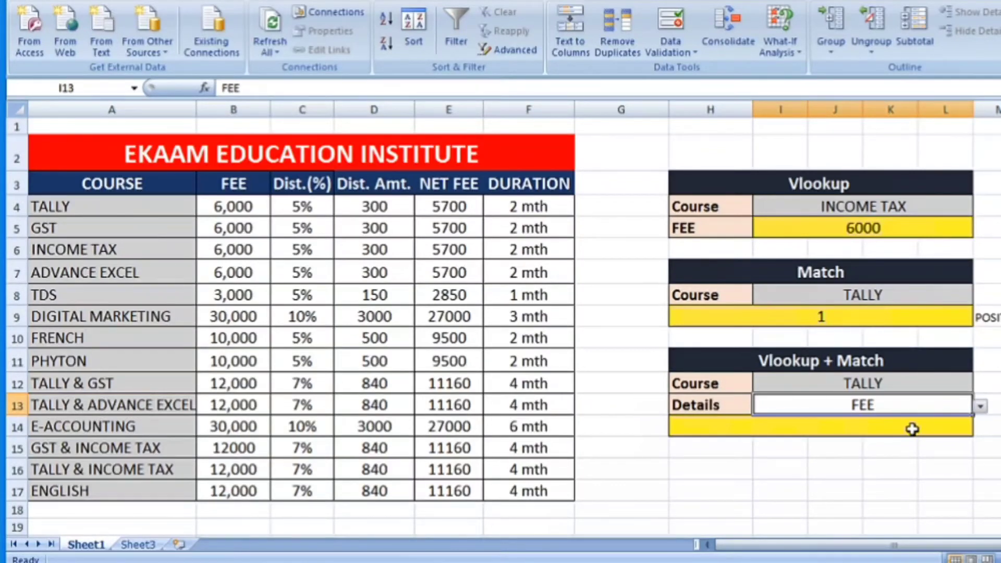
left_click(880, 426)
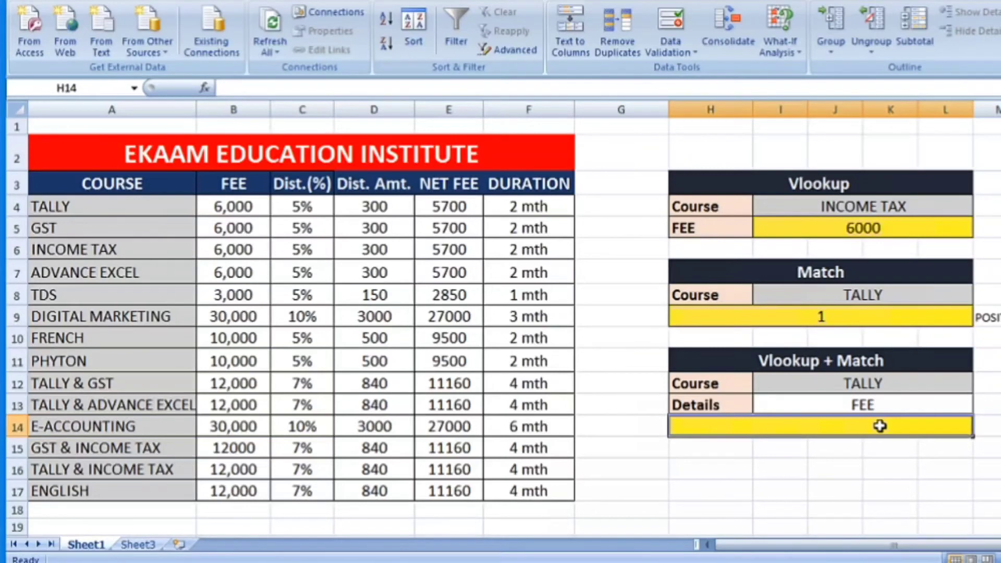
Enter =VLOOKUP(I12,A4:F17, in the result cell and begin a nested MATCH.
type("=")
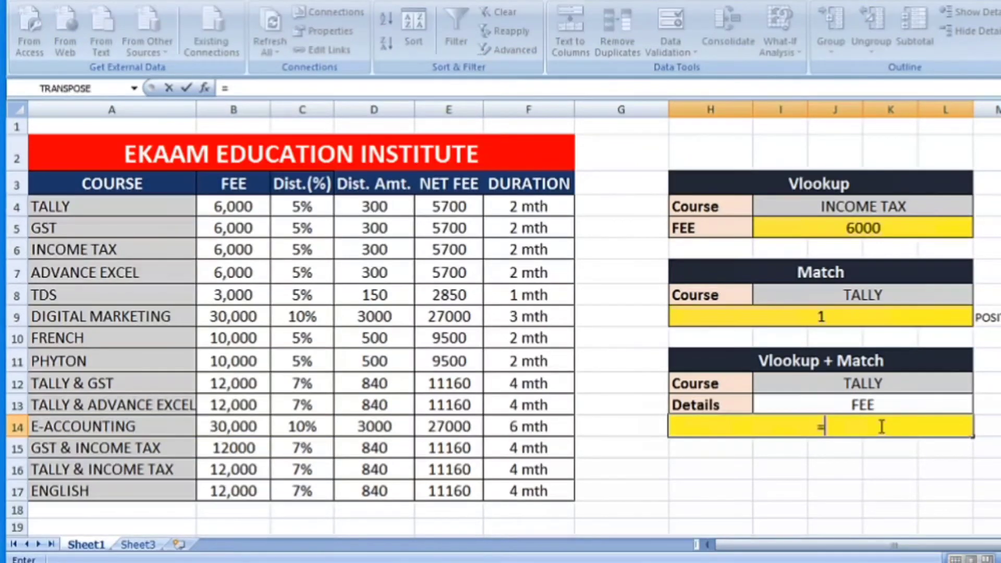
type("vlo")
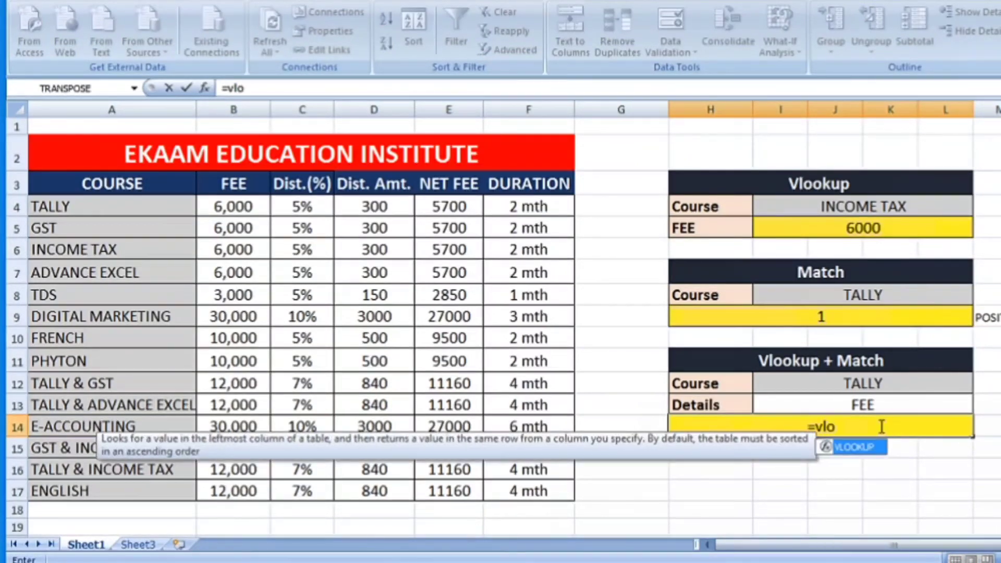
key("Tab")
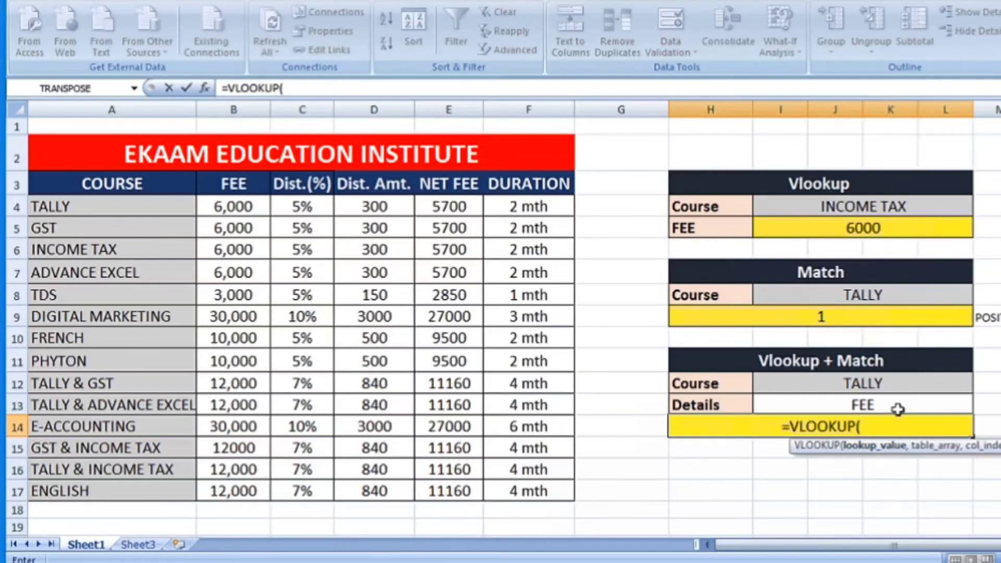
left_click(895, 385)
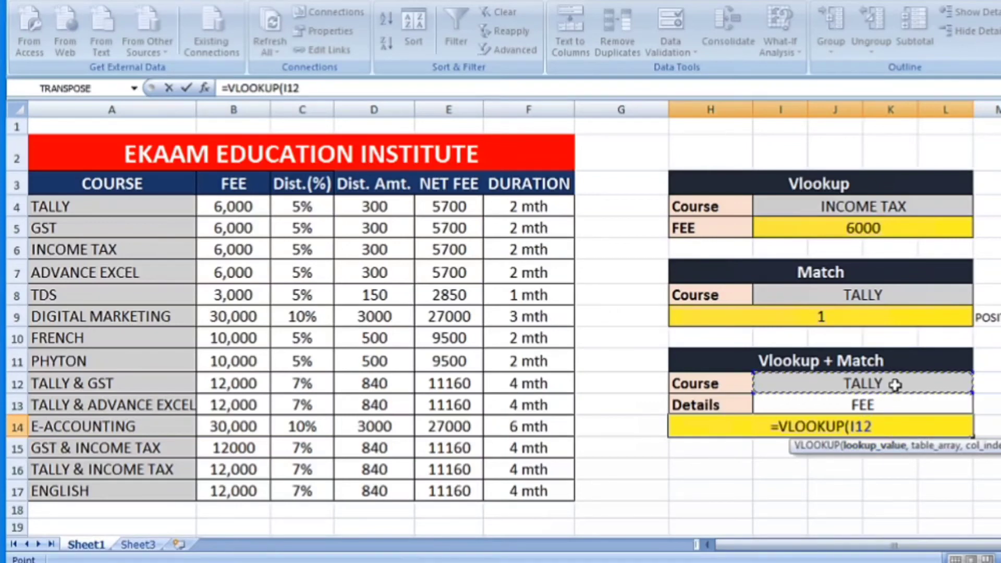
type(",")
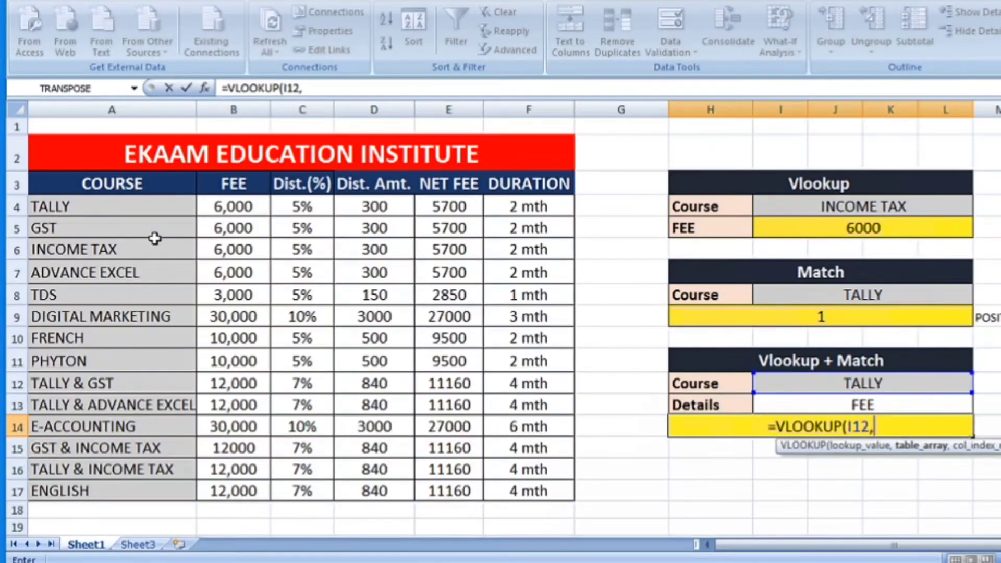
left_click(139, 209)
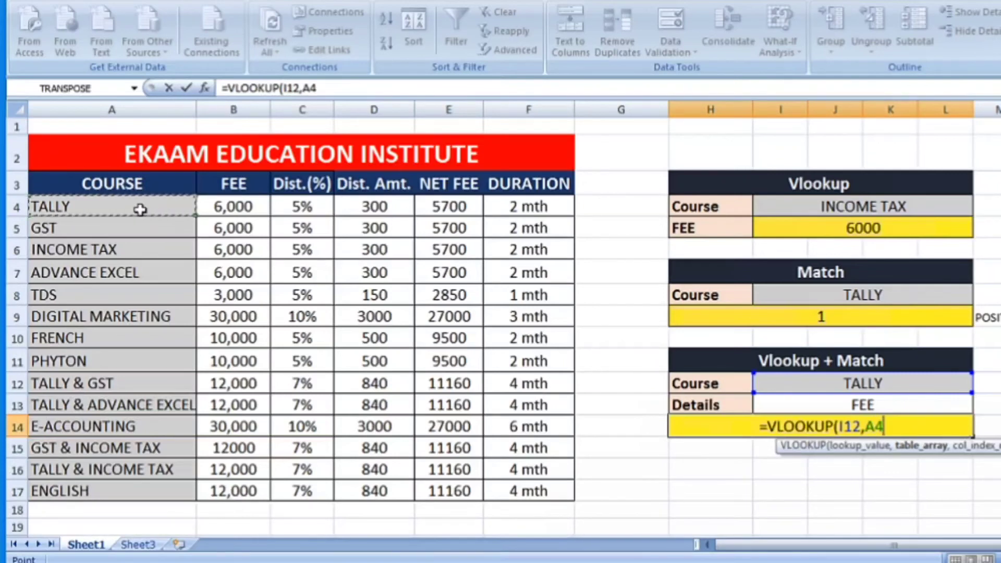
left_click(541, 500)
key("BackSpace")
key("BackSpace")
key("BackSpace")
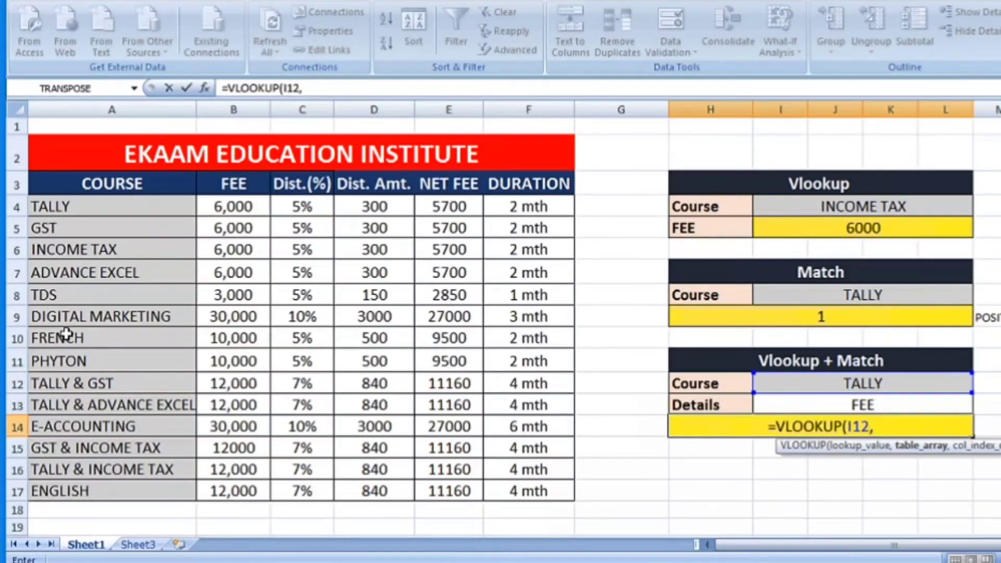
left_click(119, 200)
left_click_drag(518, 466, 540, 489)
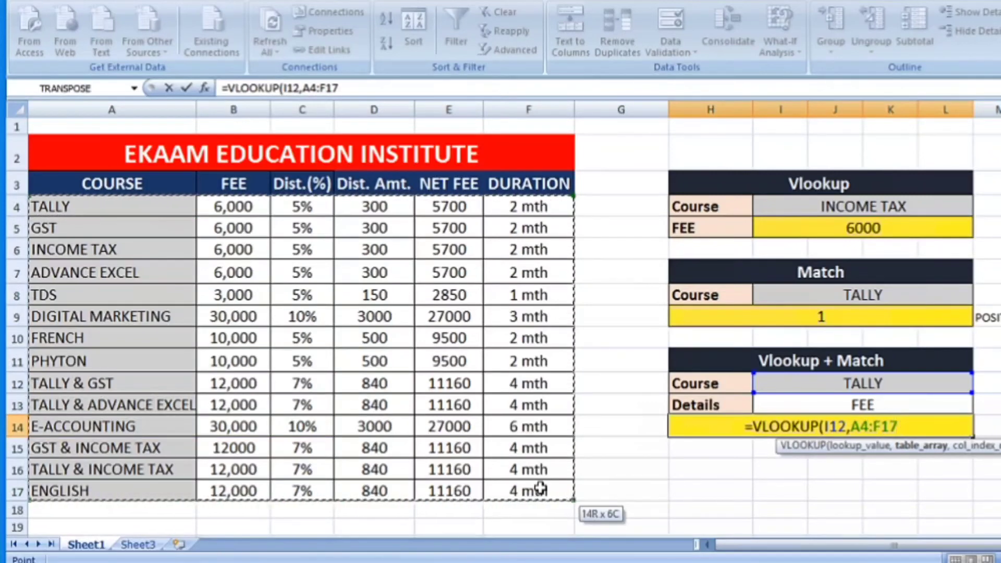
type(",")
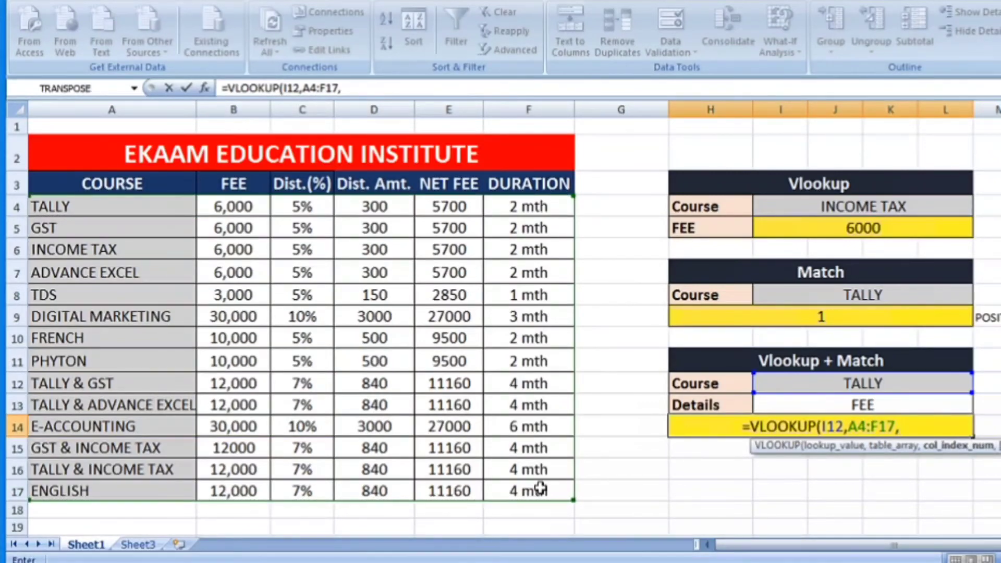
type("match")
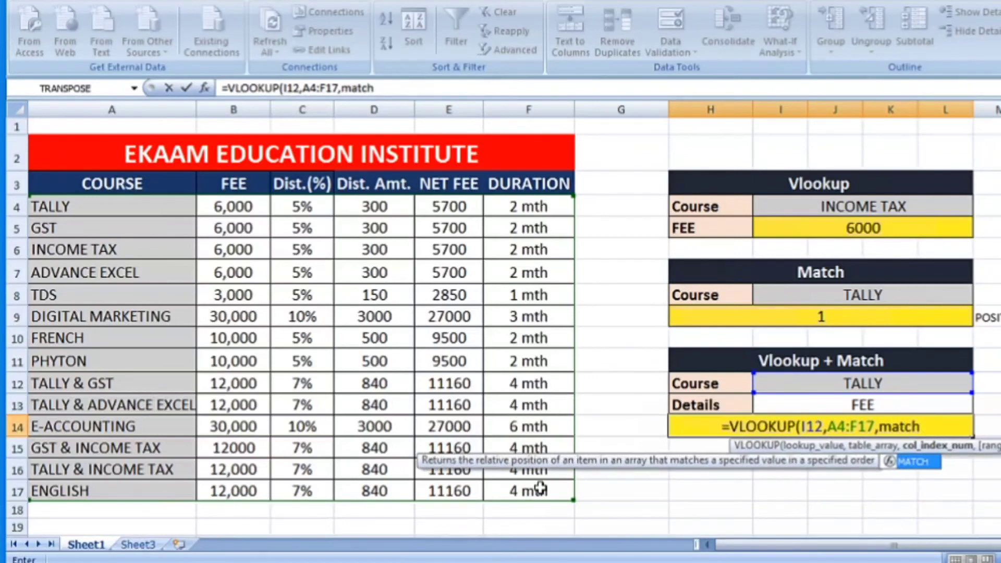
Complete the formula with MATCH(I13,A3:F3,0) as column index, returning 6000.
key("Tab")
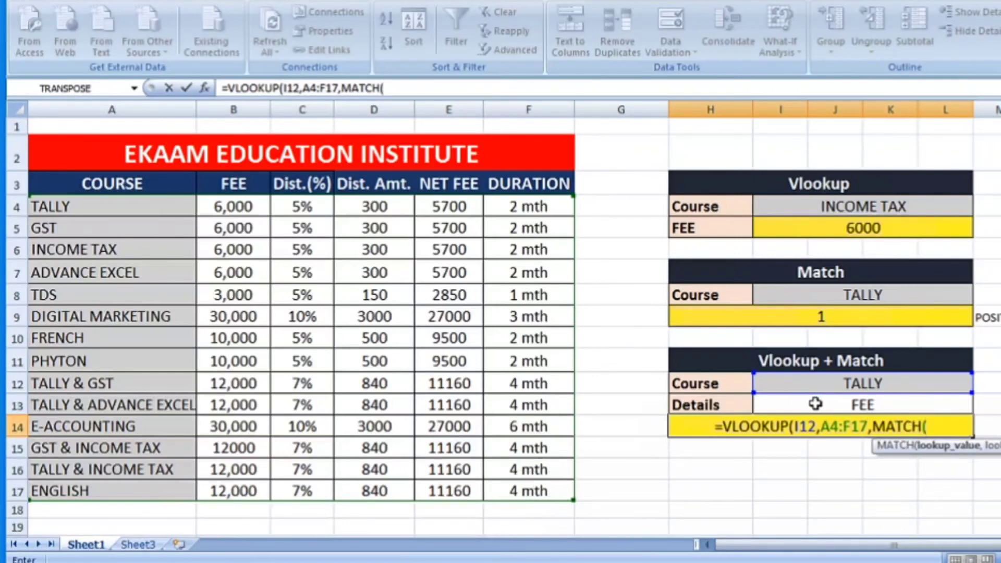
left_click(816, 404)
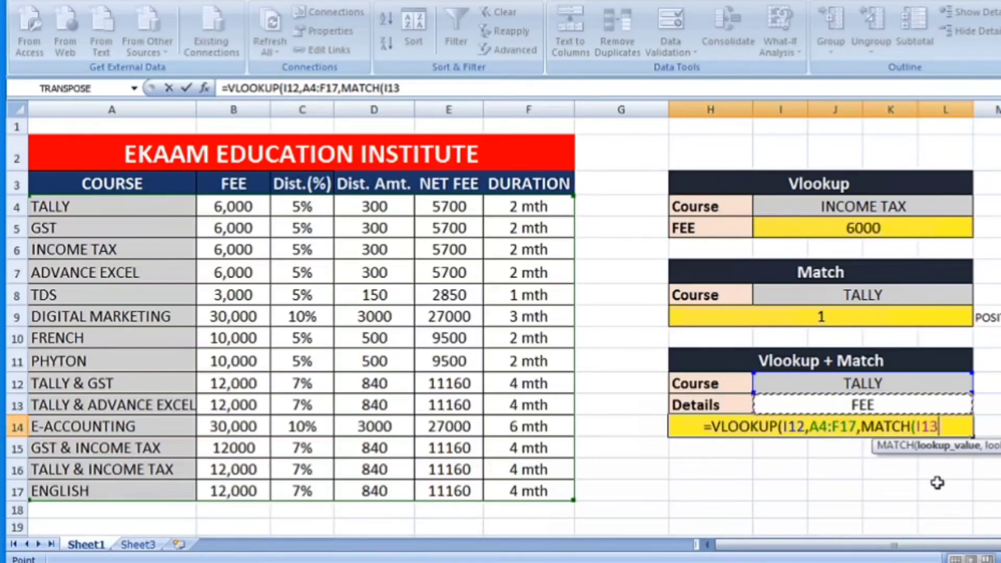
type(",")
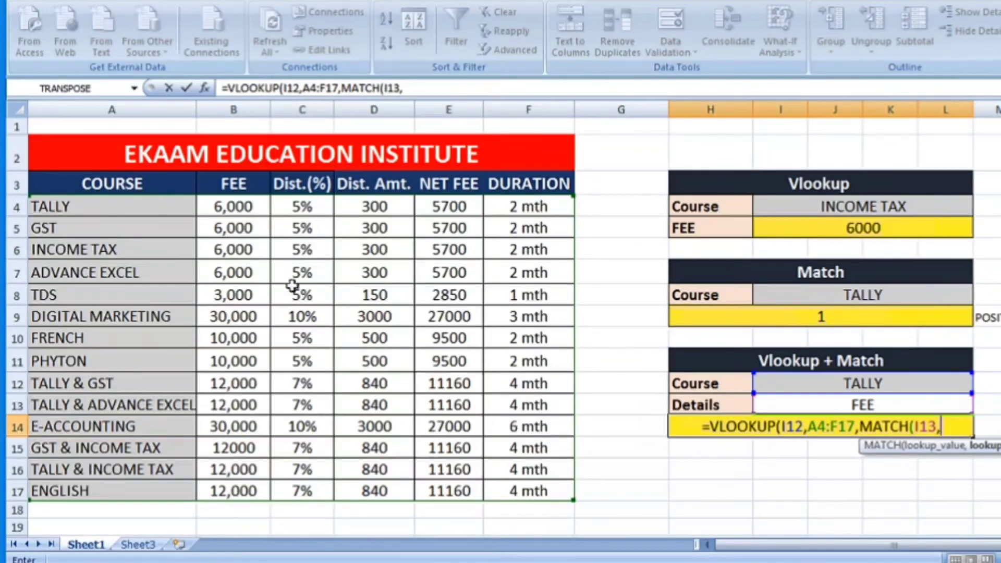
left_click(125, 182)
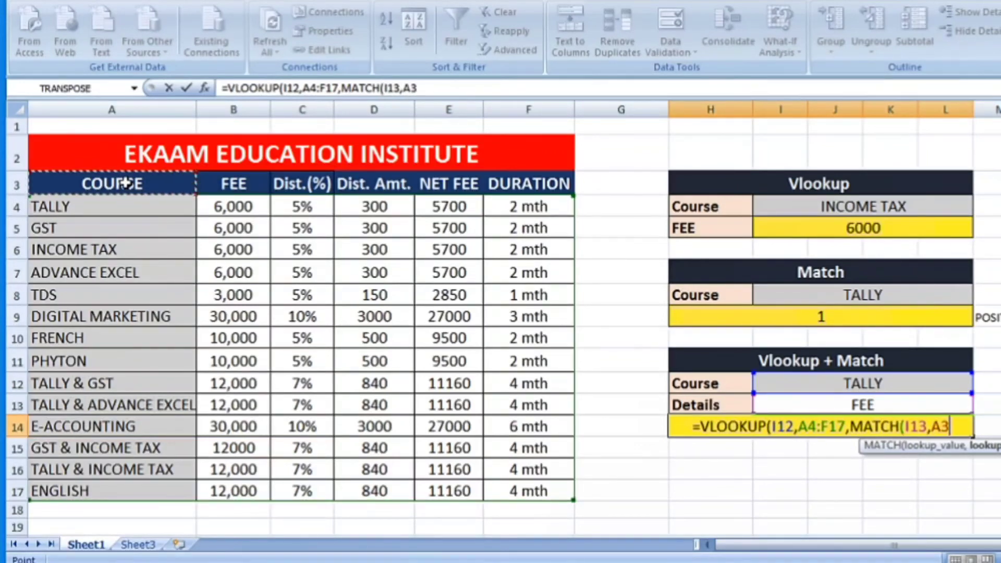
key("shift+Right")
key("shift+Right")
key("shift+Right")
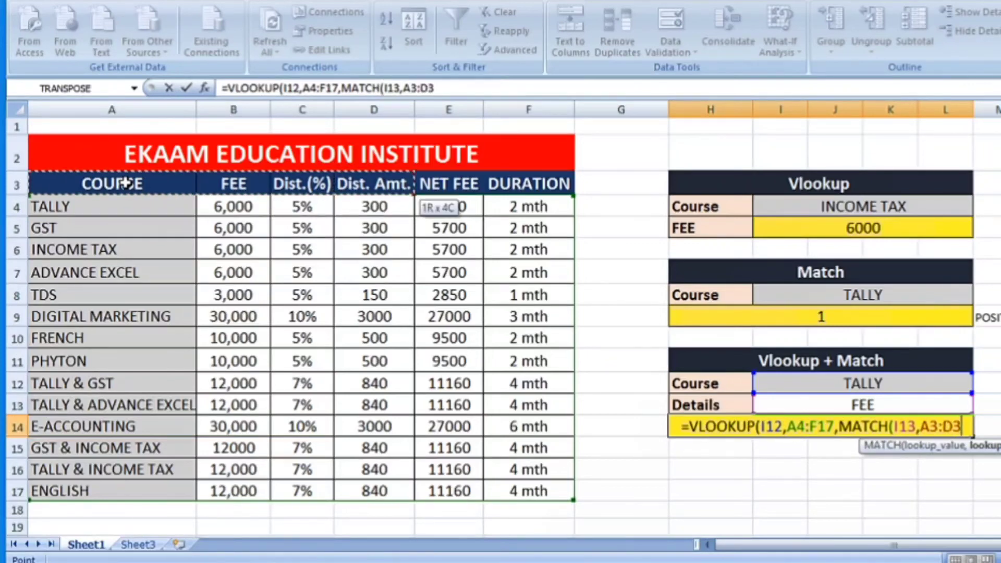
key("shift+Right")
key("shift+Right")
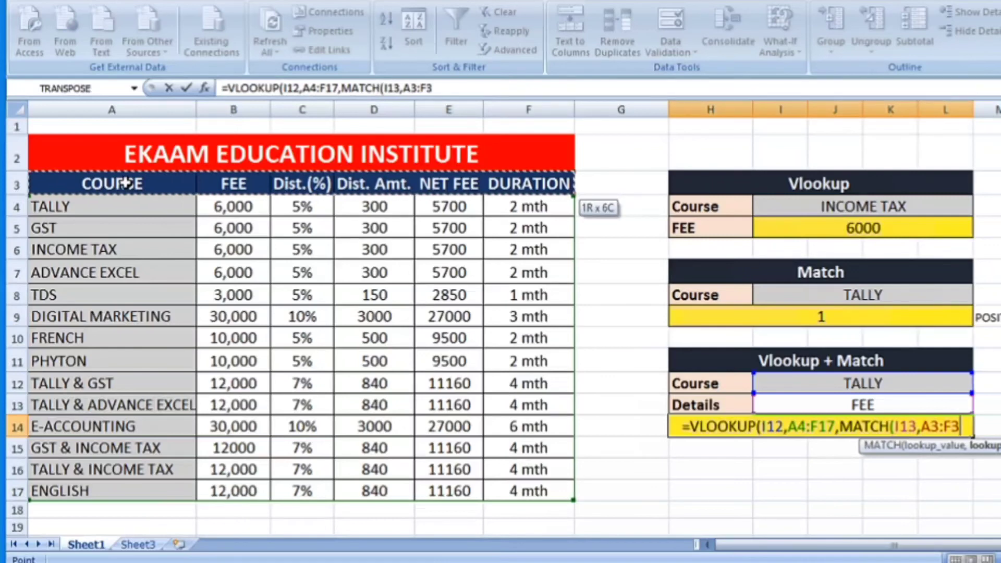
type(",")
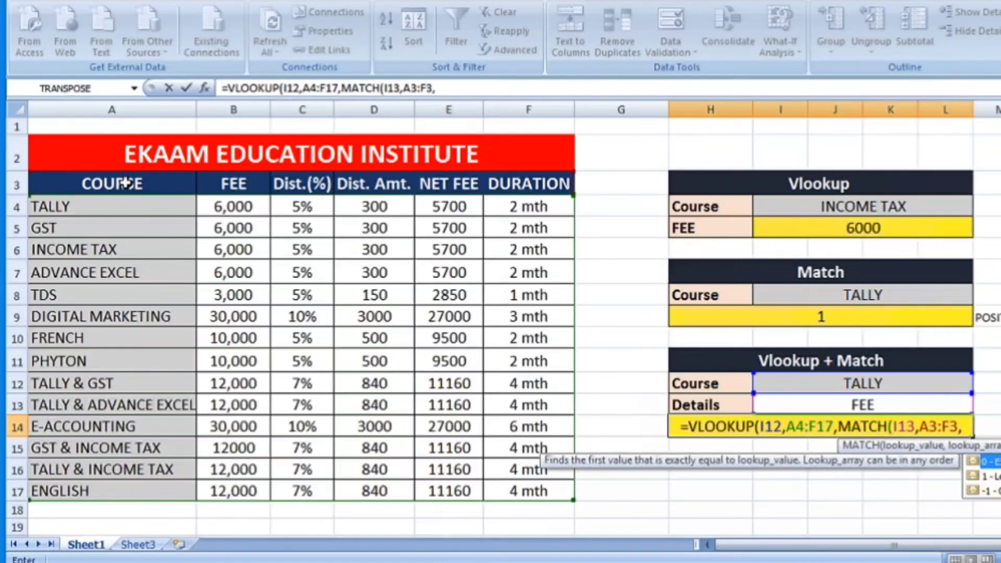
type("0)")
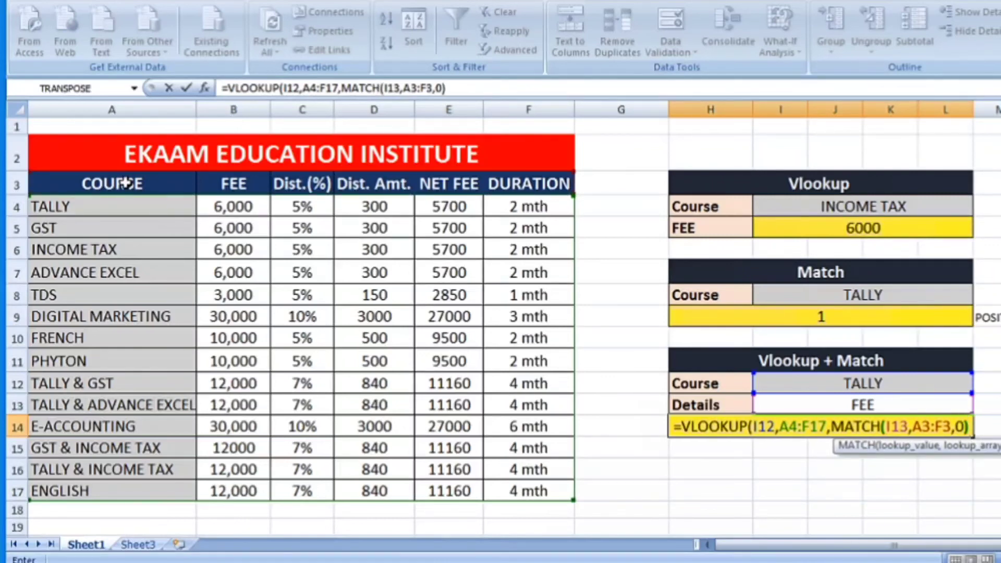
type(",0")
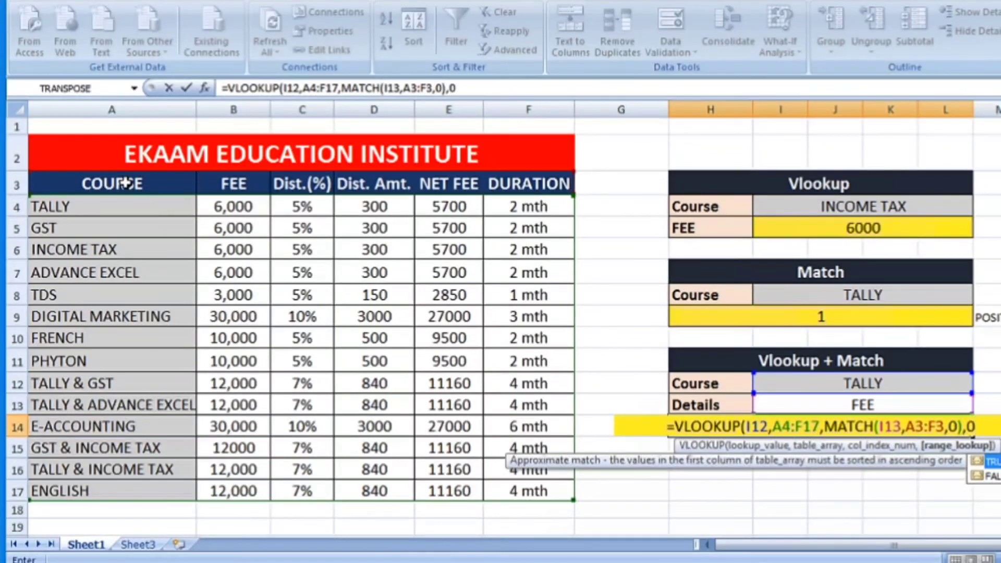
type(")")
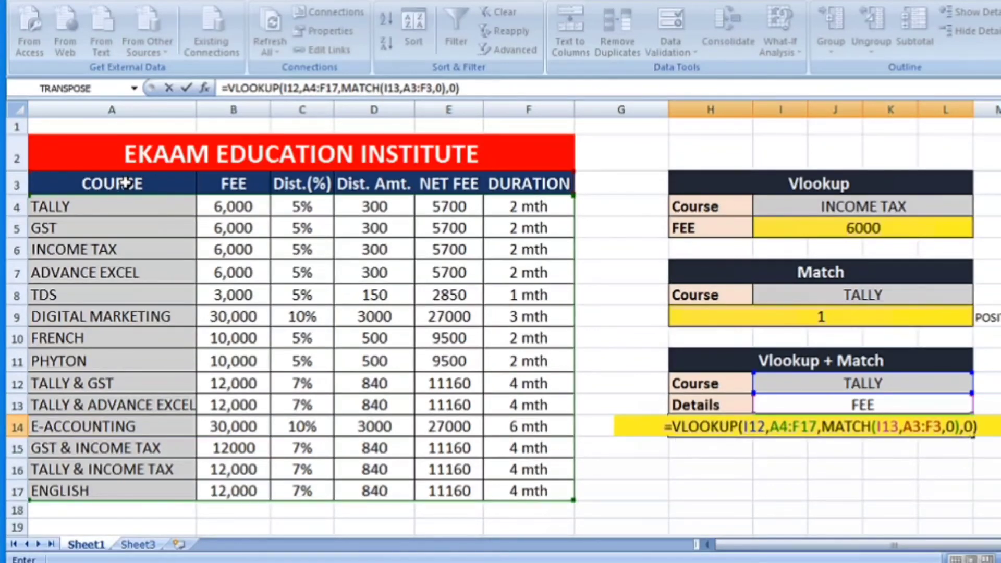
key("Return")
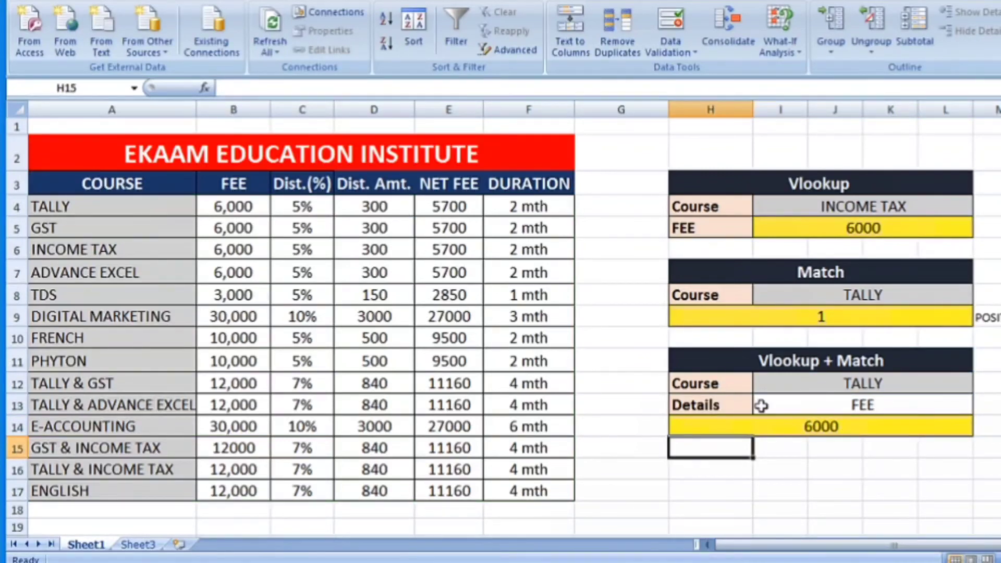
Pick ADVANCE EXCEL as the Course in I12 and NET FEE as the Detail in I13, returning 5700.
left_click(954, 385)
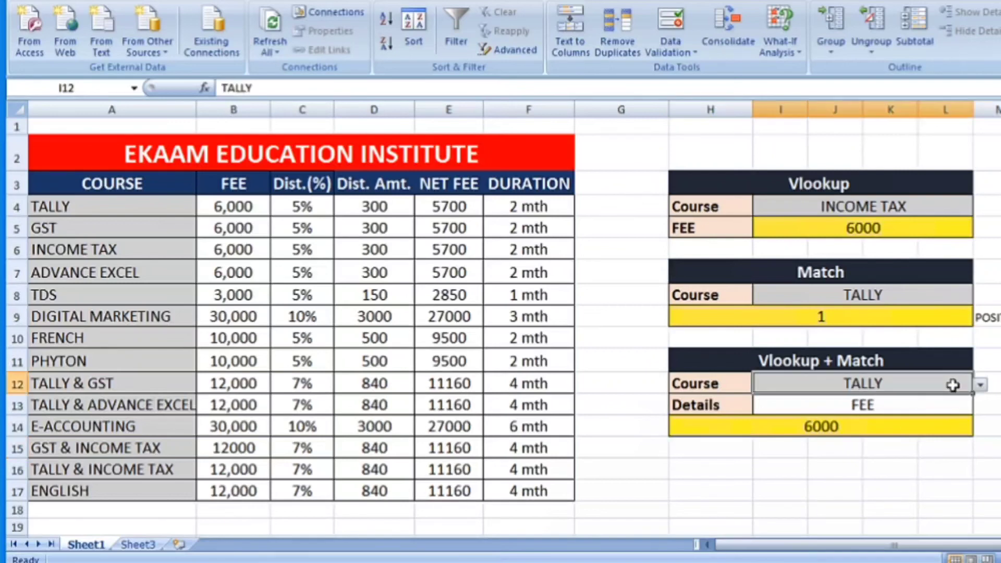
left_click(981, 384)
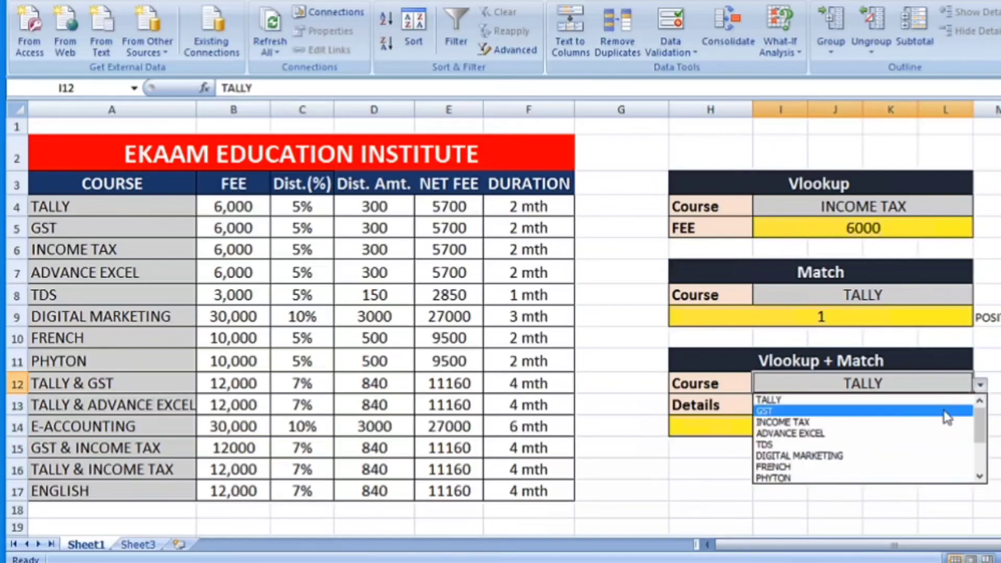
left_click(919, 433)
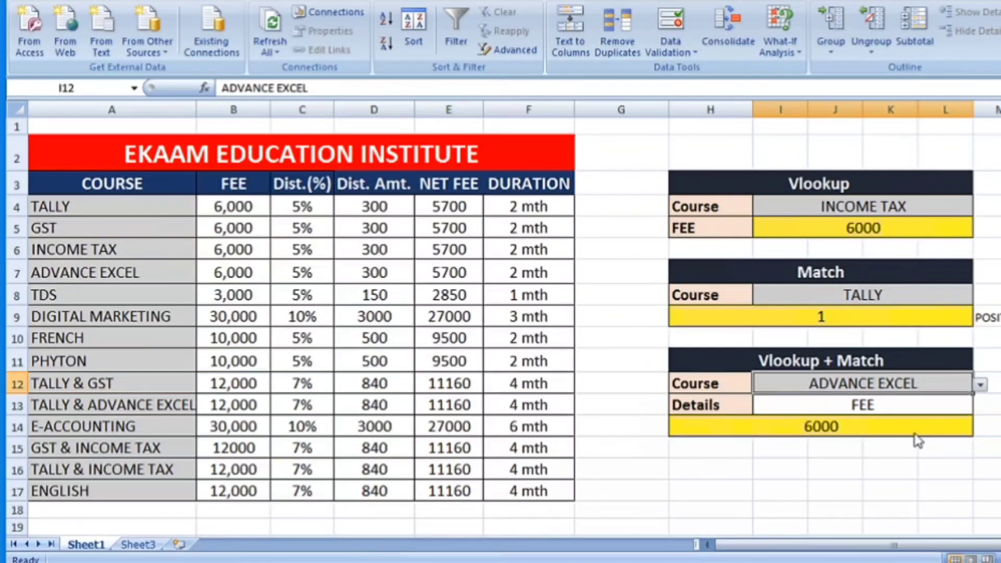
left_click(947, 402)
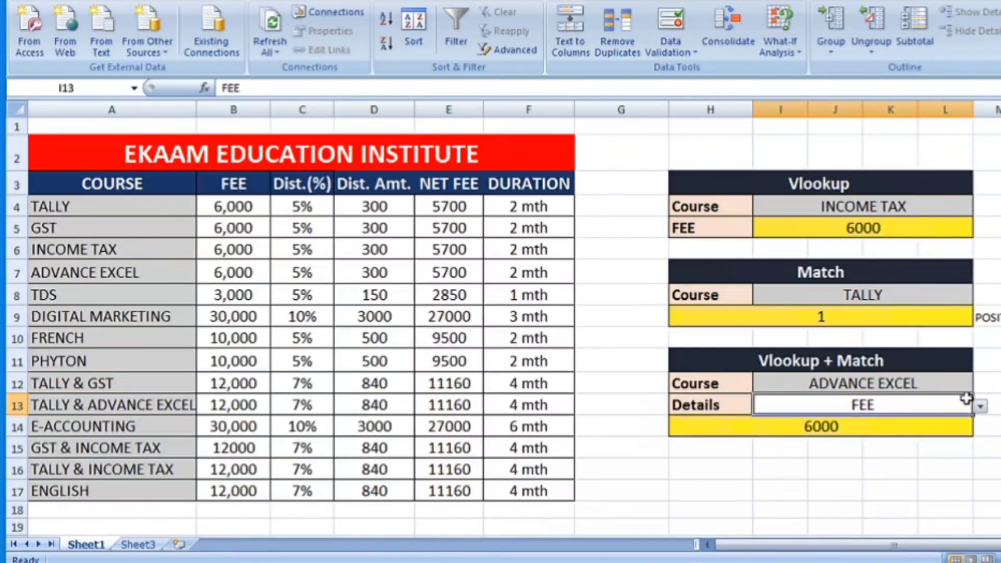
left_click(981, 406)
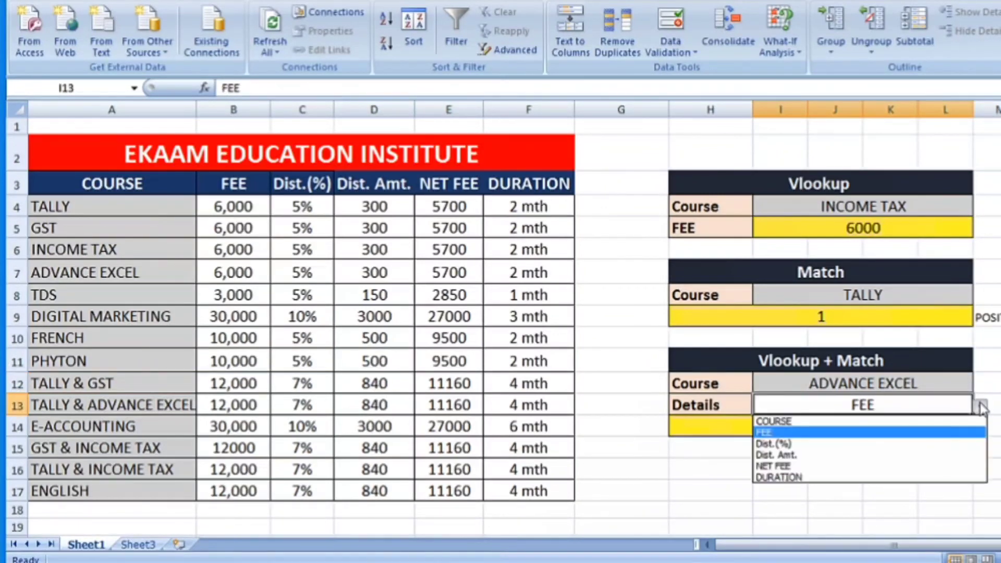
left_click(926, 466)
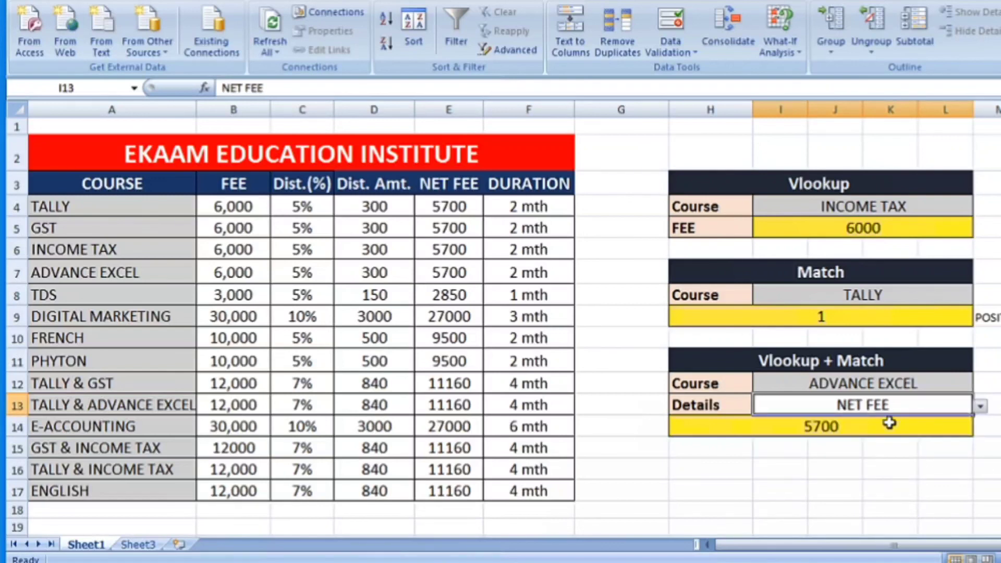